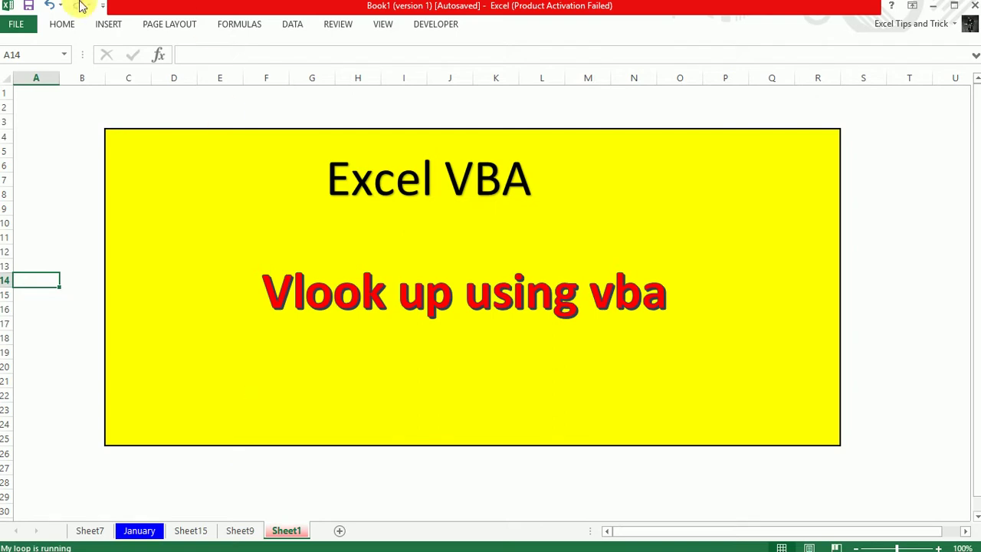
Switch to the January sheet with the Sun–Sat Day/Sale table and the Fri lookup box.
left_click(141, 532)
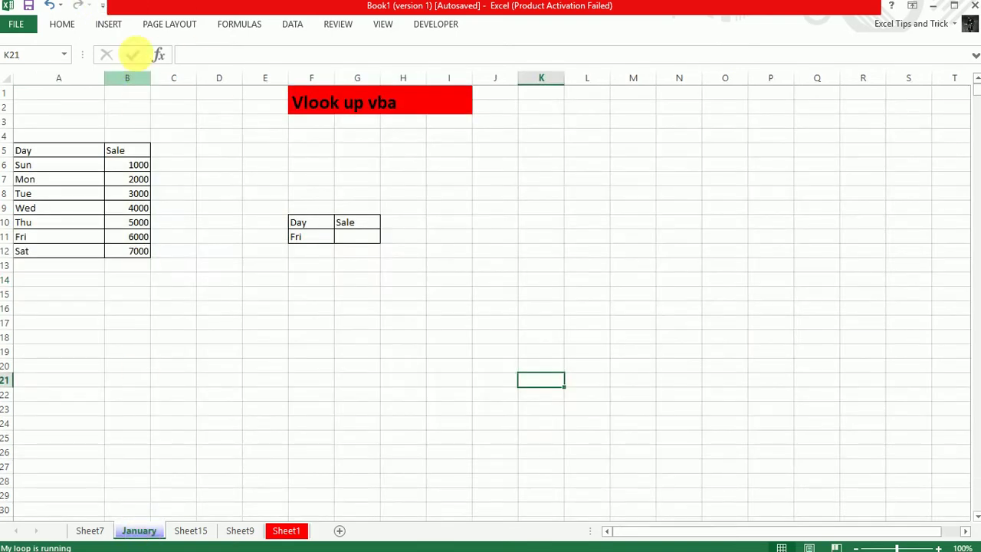
Check the extent of the Day/Sale table and select G11 for the lookup result.
left_click(40, 152)
left_click(136, 252)
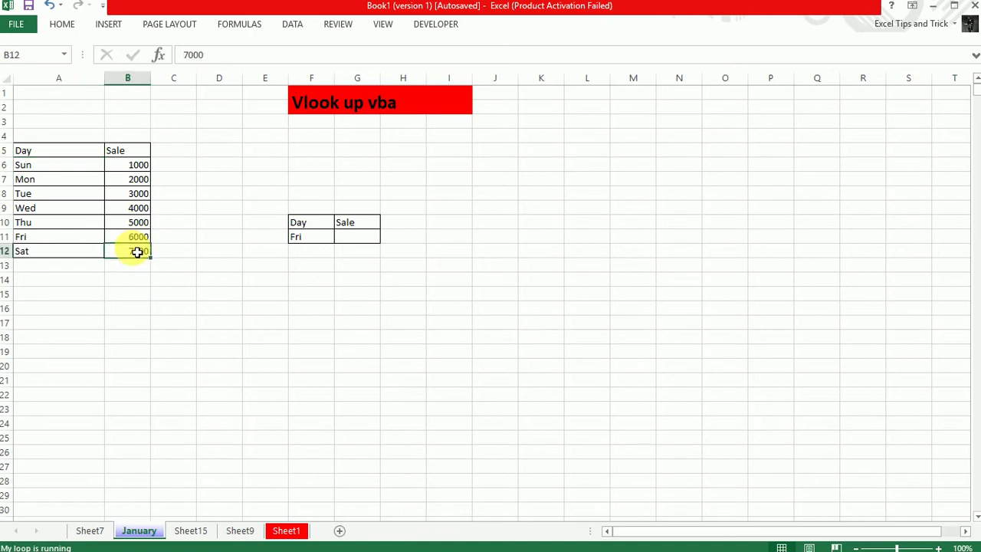
left_click(76, 152)
left_click(146, 253)
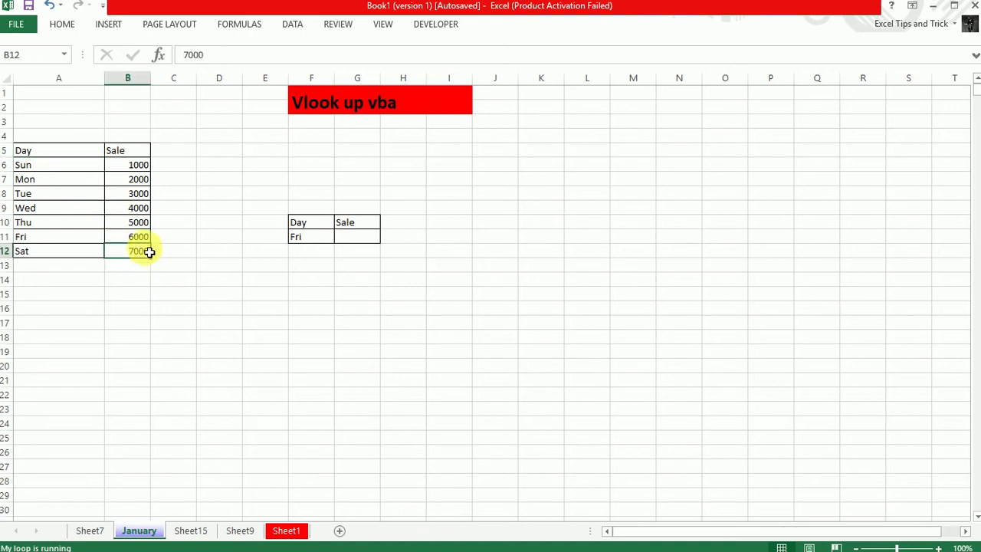
left_click(361, 237)
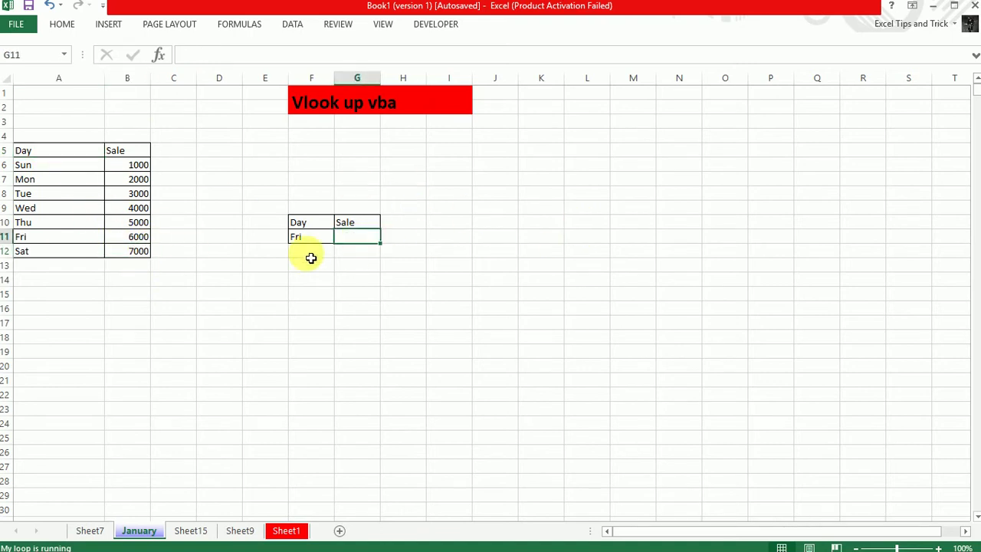
Enter =VLOOKUP(F11,A5:B12,2,0) in G11.
type("=")
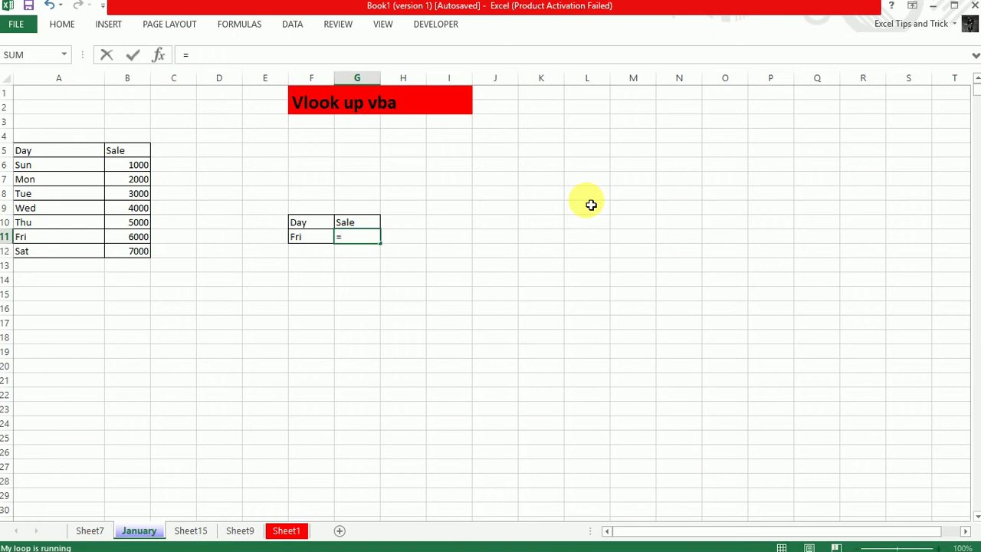
type("vl")
key("Tab")
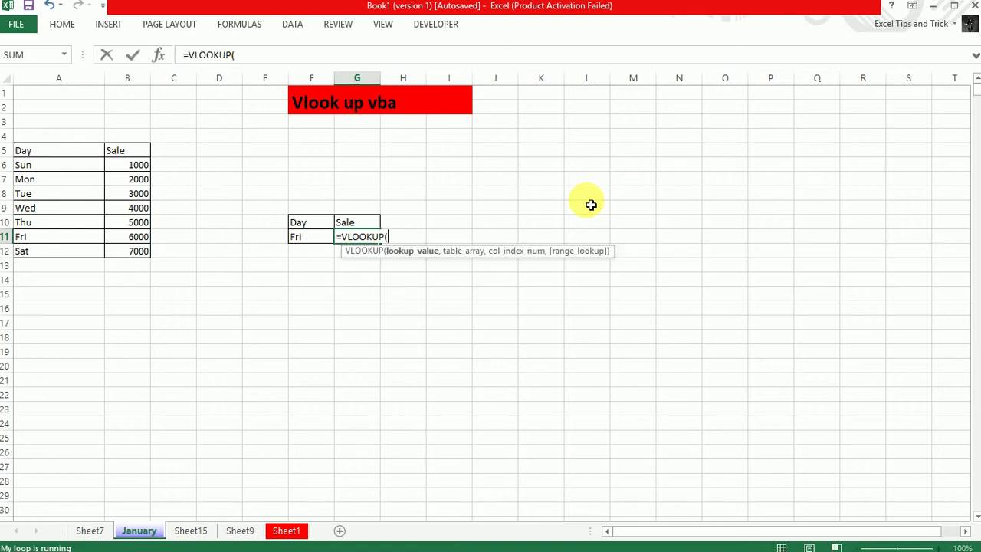
key("Left")
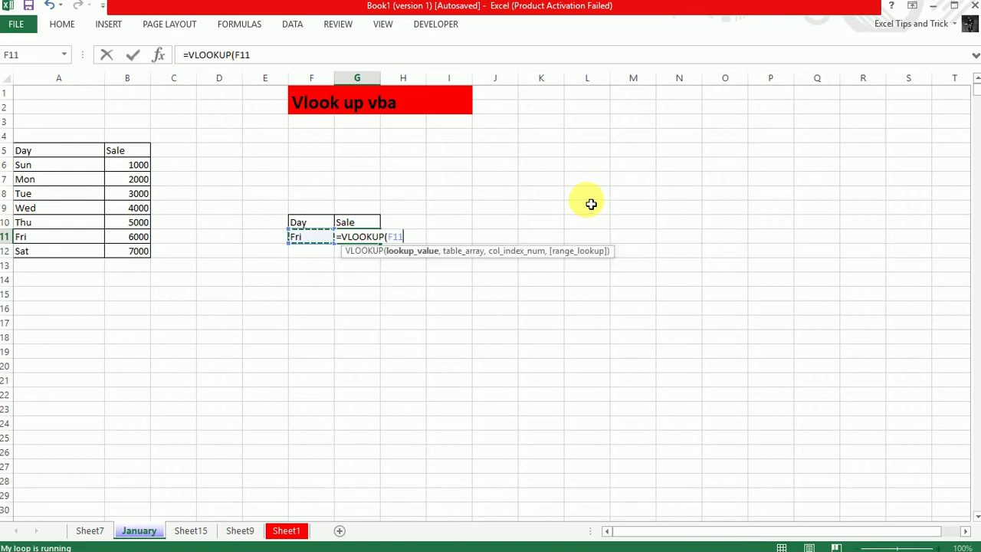
type(",")
key("Left")
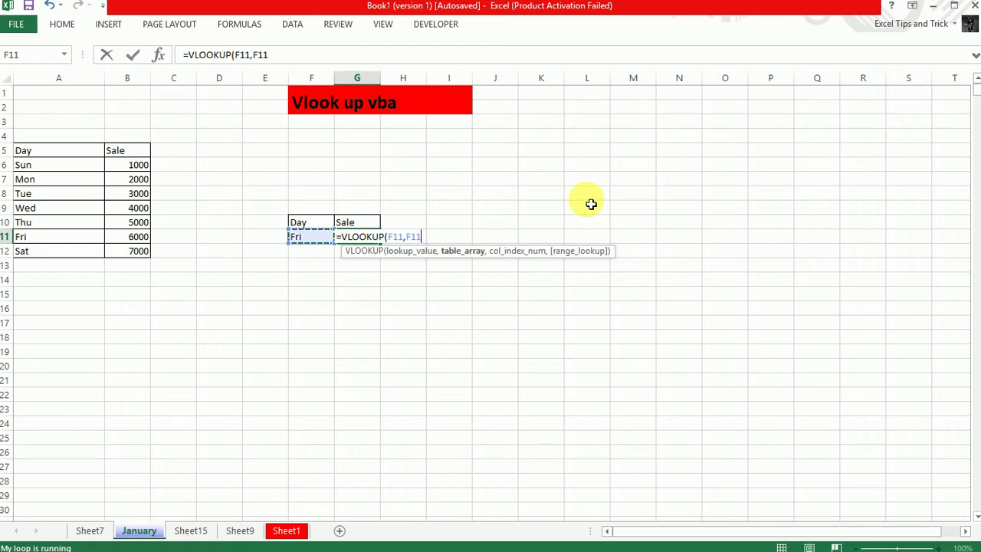
key("Home")
key("Up")
key("Up")
key("Up")
key("Up")
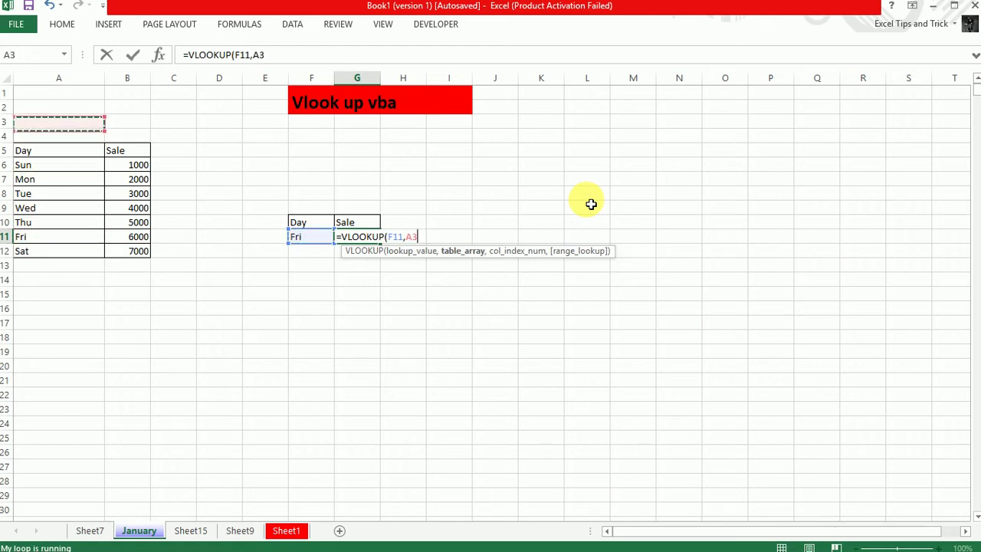
key("Down")
key("Down")
key("shift+Right")
key("shift+Down")
key("shift+Down")
key("shift+Down")
key("shift+Down")
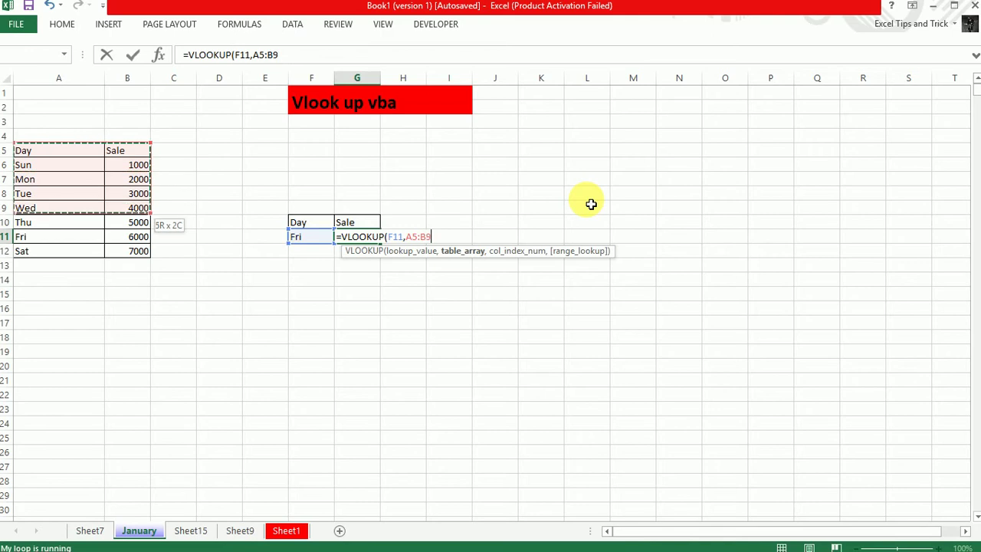
key("shift+Down")
key("shift+Down")
key("shift+Down")
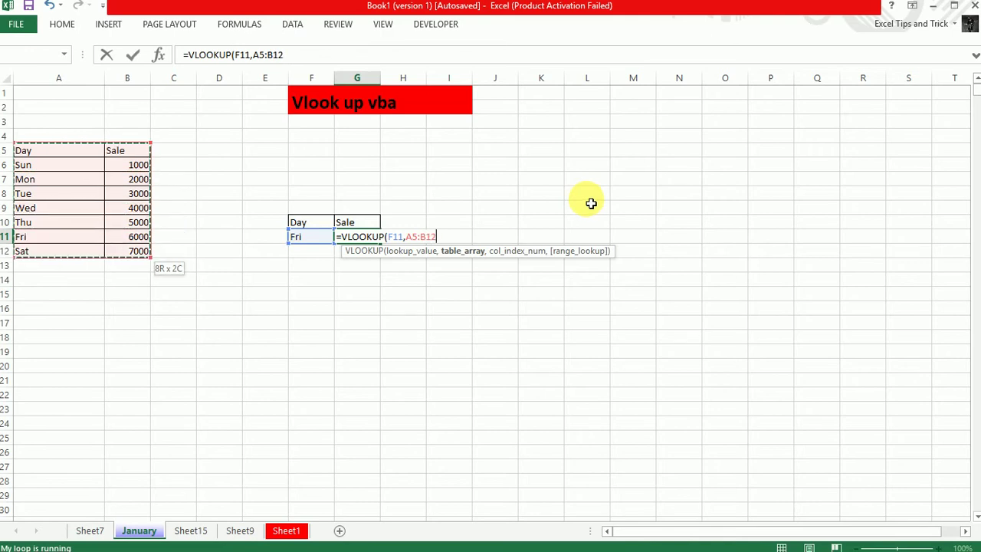
type(",2")
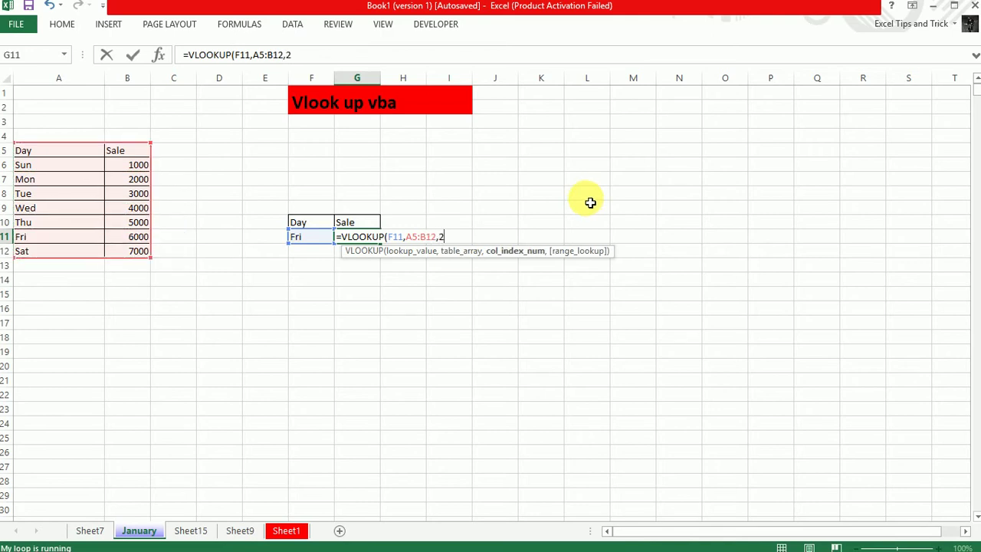
type(",0")
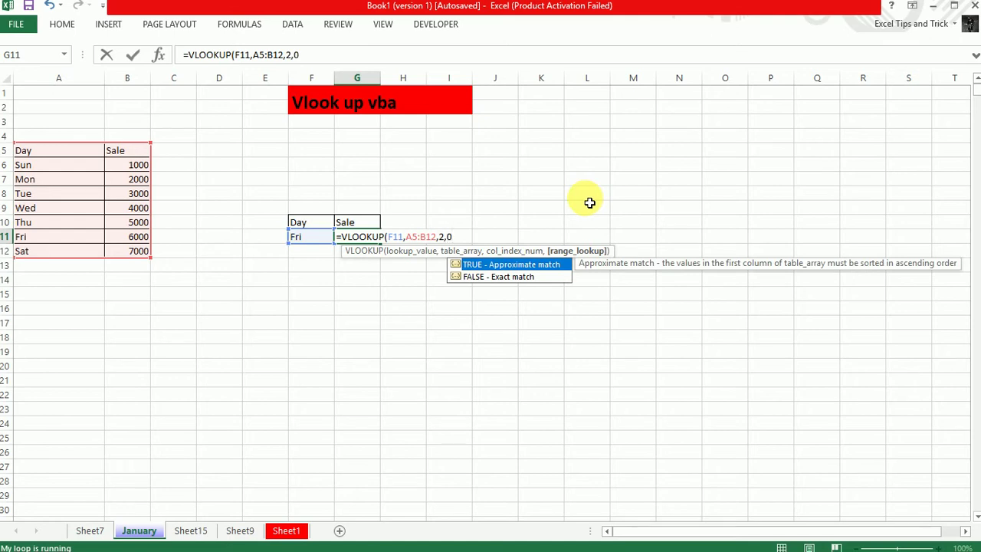
type(")")
key("Return")
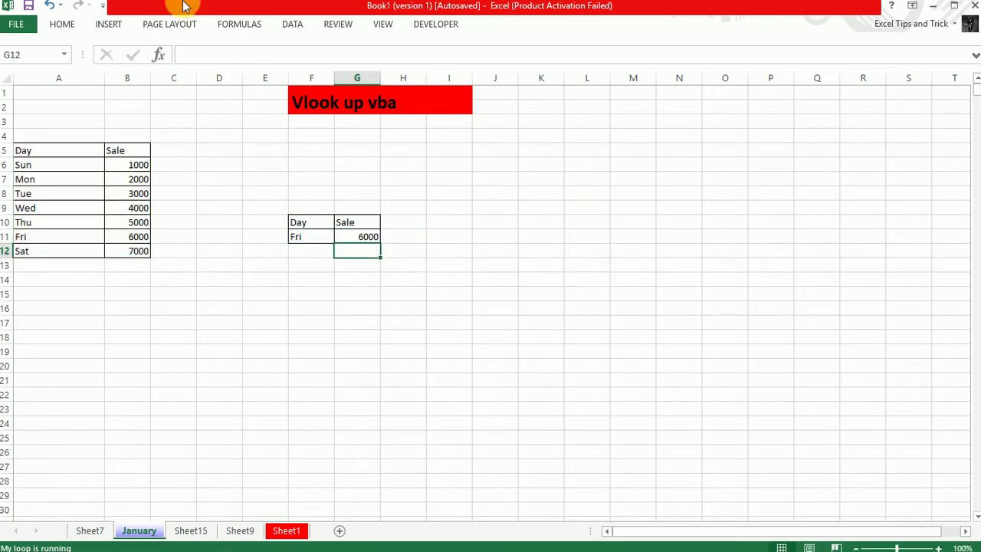
Copy Tue from A8 into F11 so G11 returns 3000.
left_click(57, 194)
key("ctrl+c")
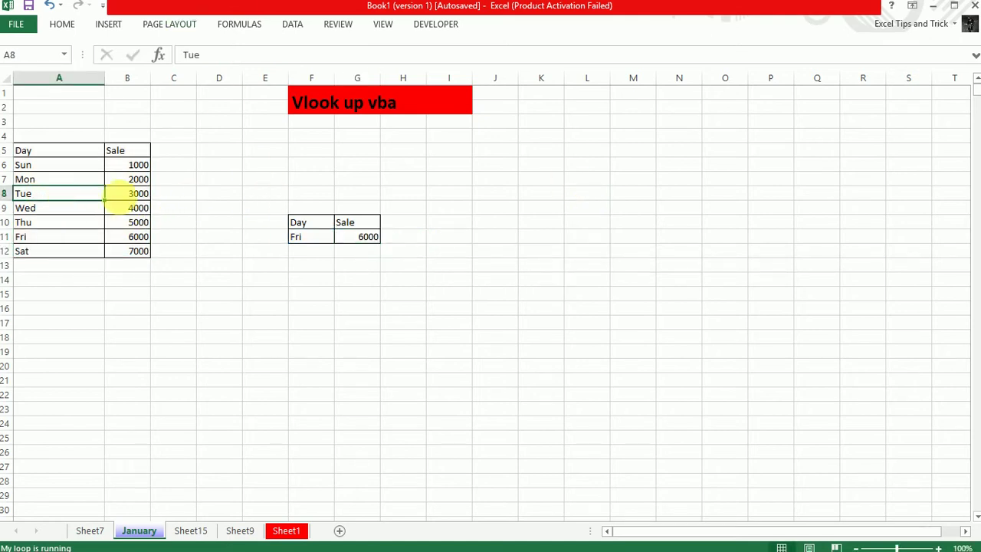
left_click(314, 237)
key("ctrl+v")
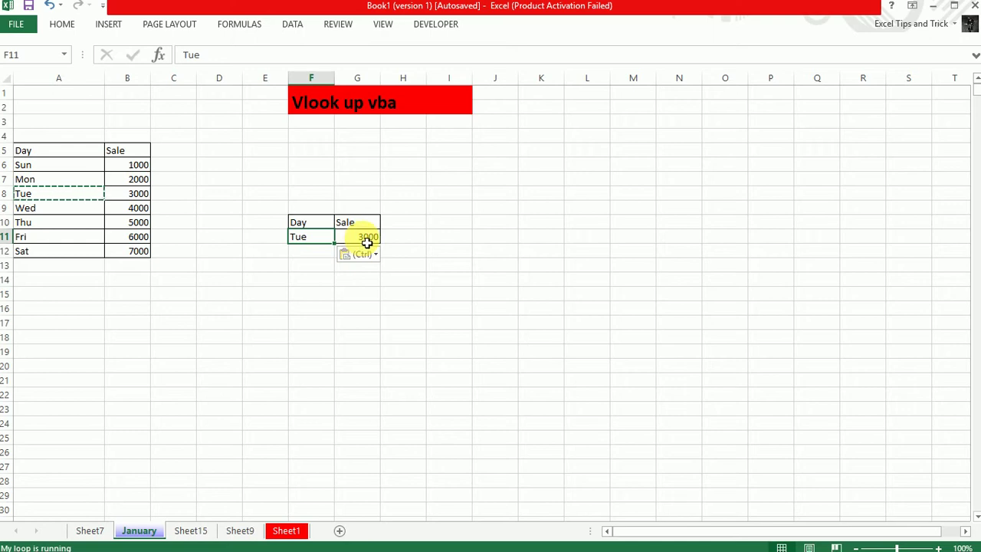
left_click(547, 240)
left_click(368, 234)
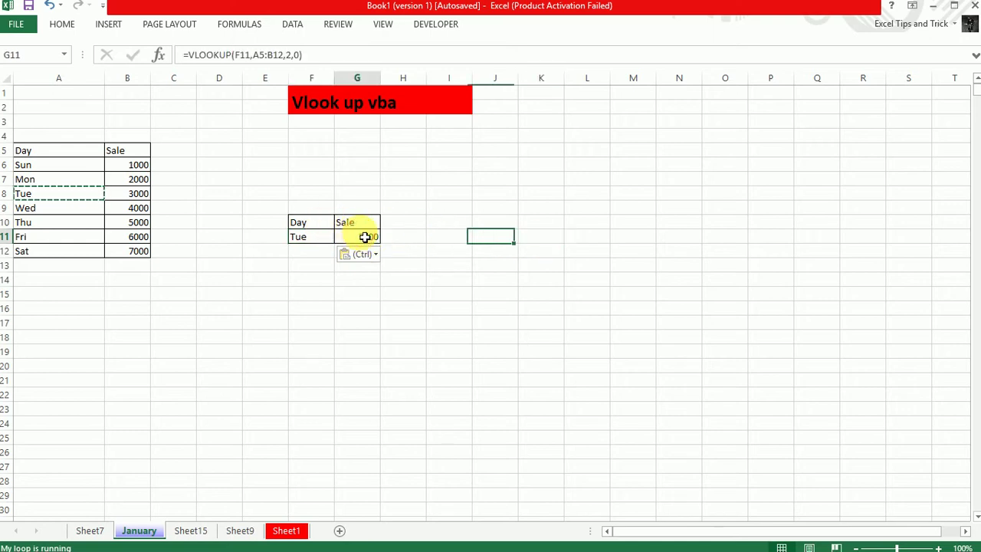
In the VBA editor, insert a new module with an empty Sub vlllo() procedure.
key("alt+F11")
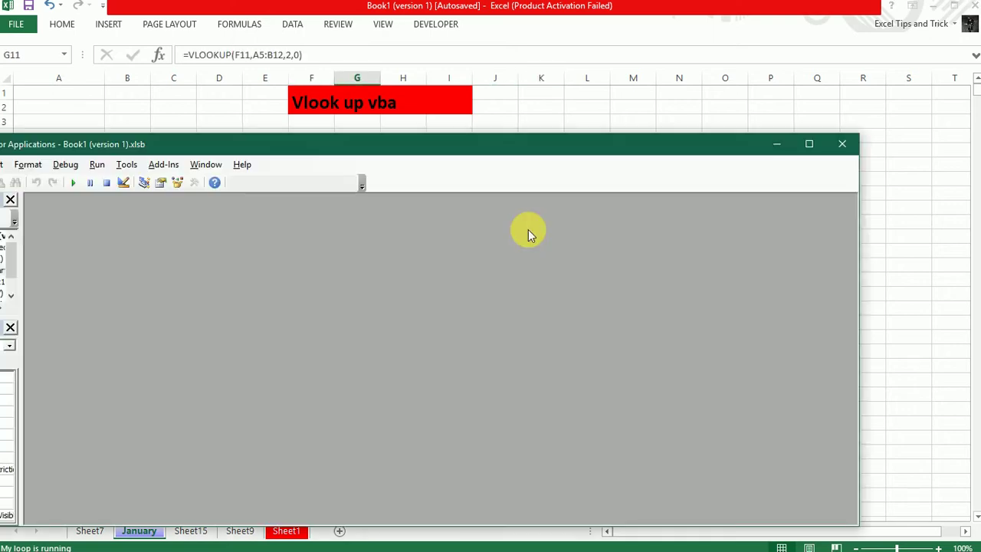
left_click_drag(292, 142, 786, 274)
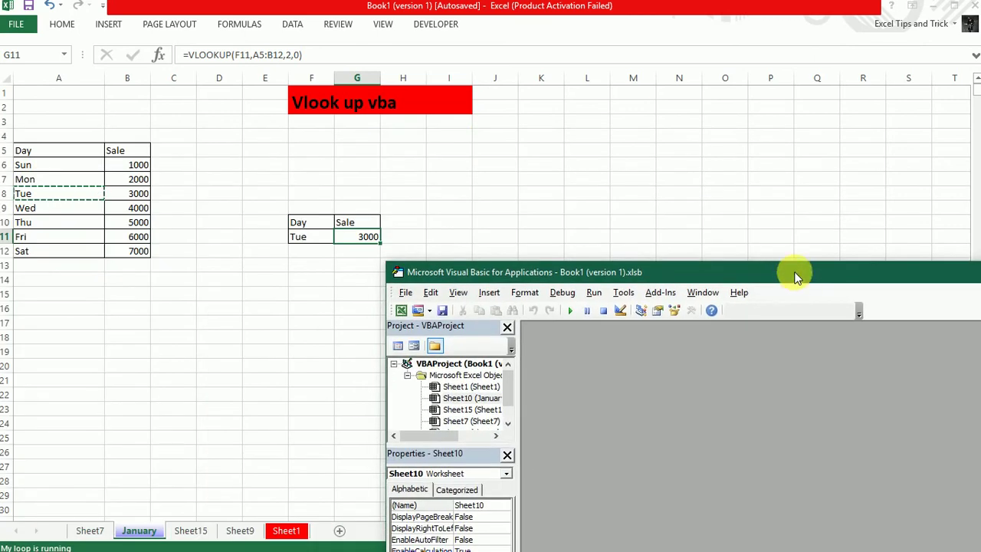
left_click(489, 292)
left_click(513, 341)
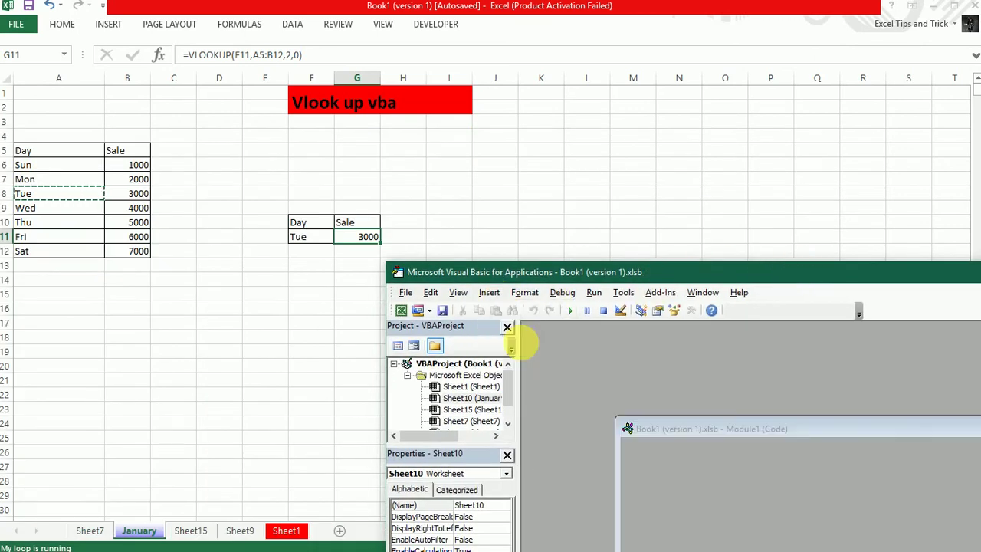
type("Sub ")
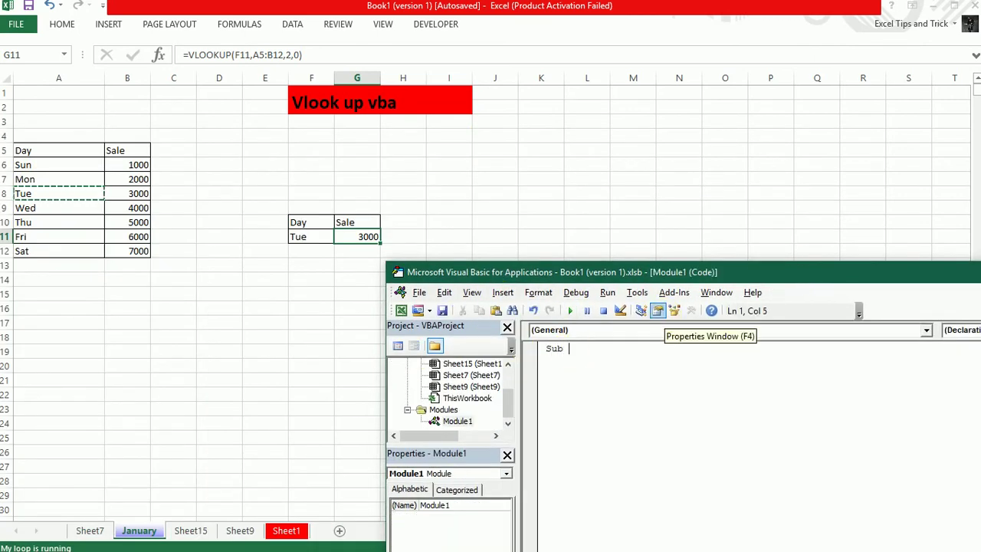
type("vll")
type("lo()")
key("Return")
key("Return")
key("Return")
key("Return")
key("Return")
key("Up")
key("Up")
key("Up")
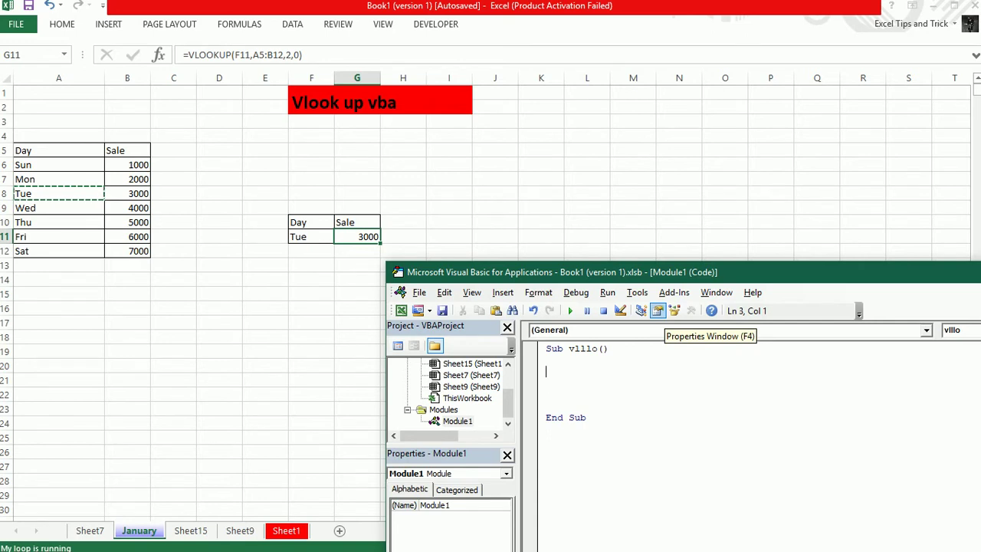
Review the ranges in G11's formula on the worksheet, leaving it unchanged.
left_click(374, 241)
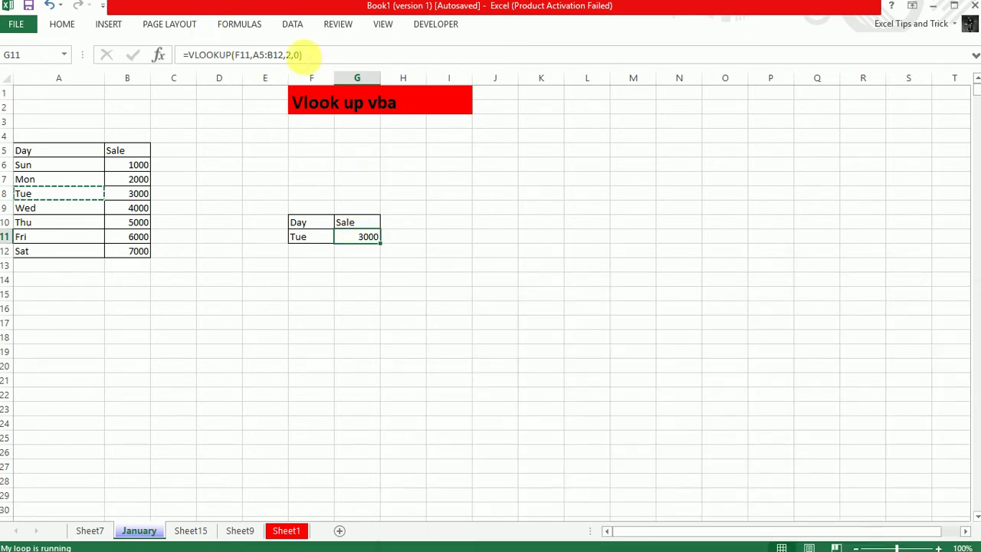
left_click(302, 55)
left_click(133, 54)
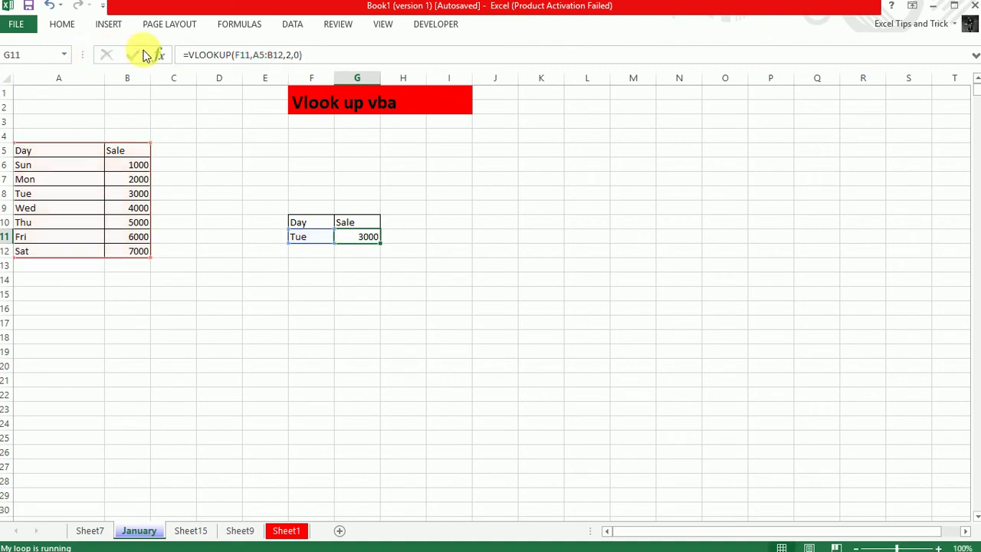
key("alt+F11")
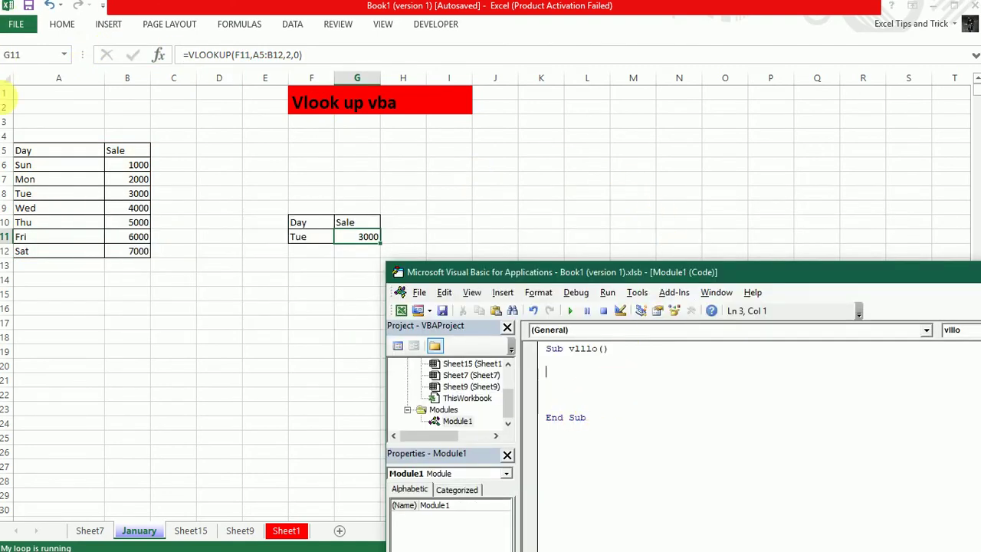
Write the line Range("G11").Formula = "=VLOOKUP(F11,A5:B12,2,0)" in the vlllo macro.
type("Range")
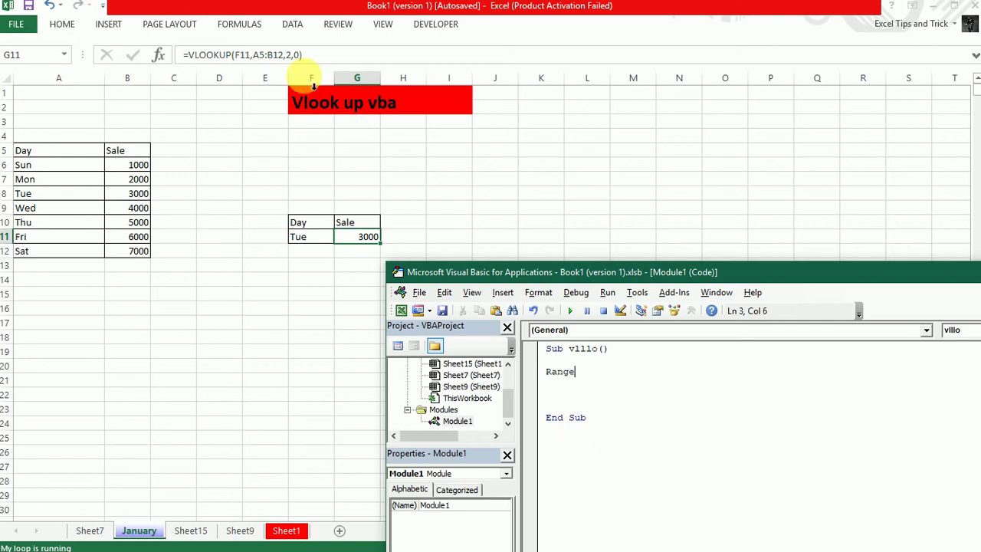
type("(\"G1")
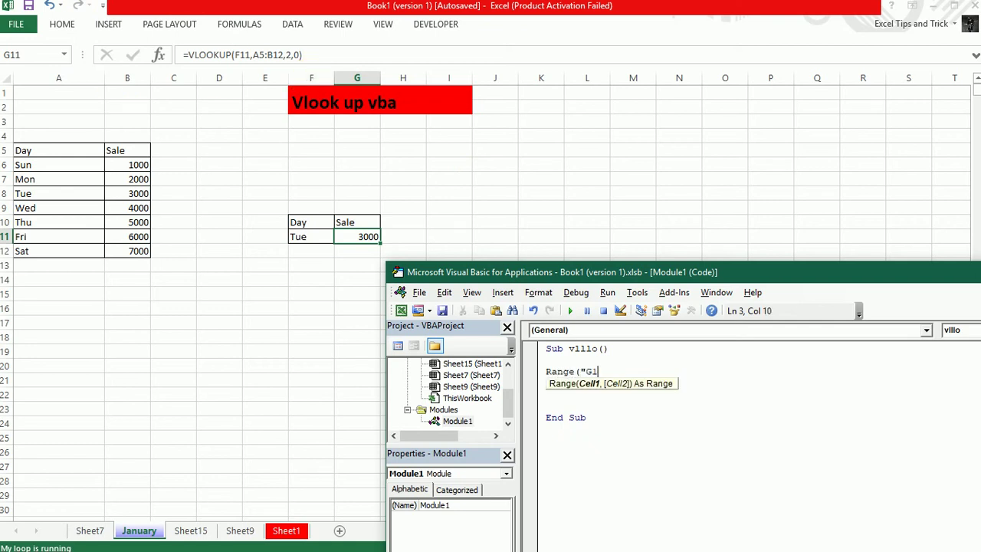
type("1\")")
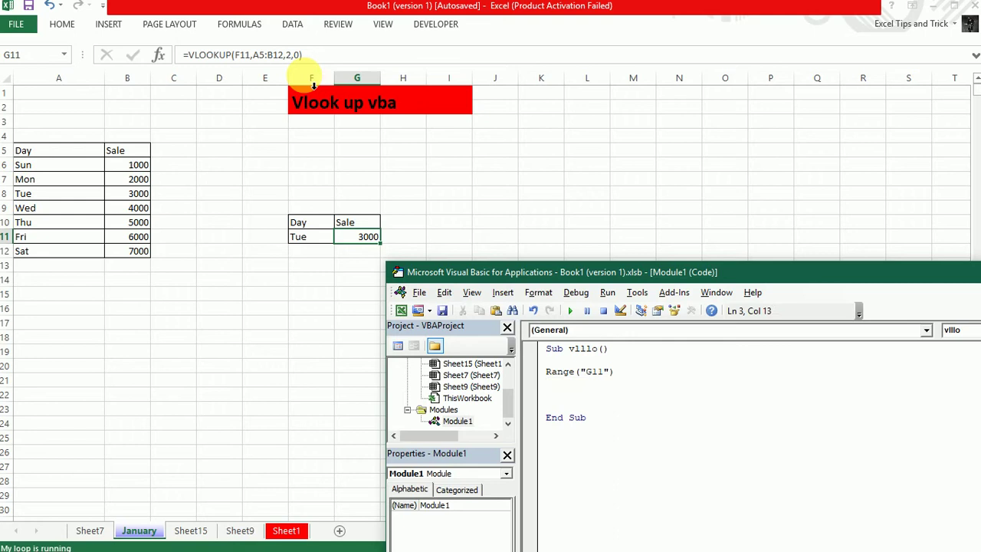
type(".")
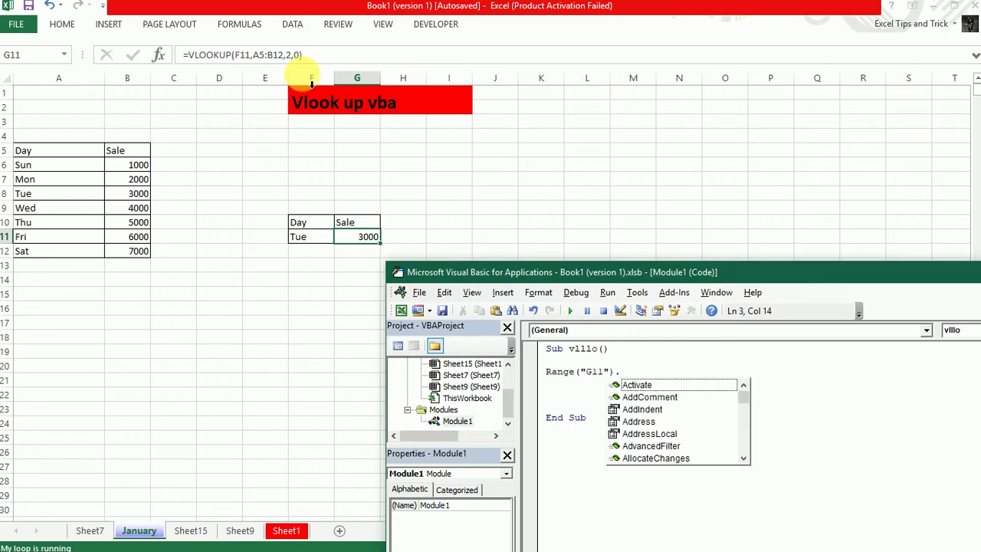
type("for")
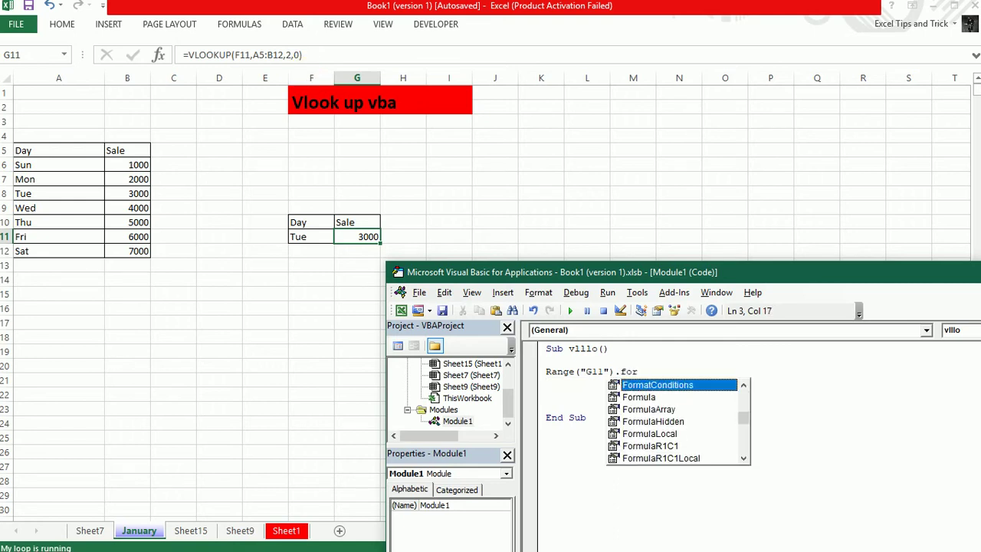
key("Down")
key("Tab")
type("=")
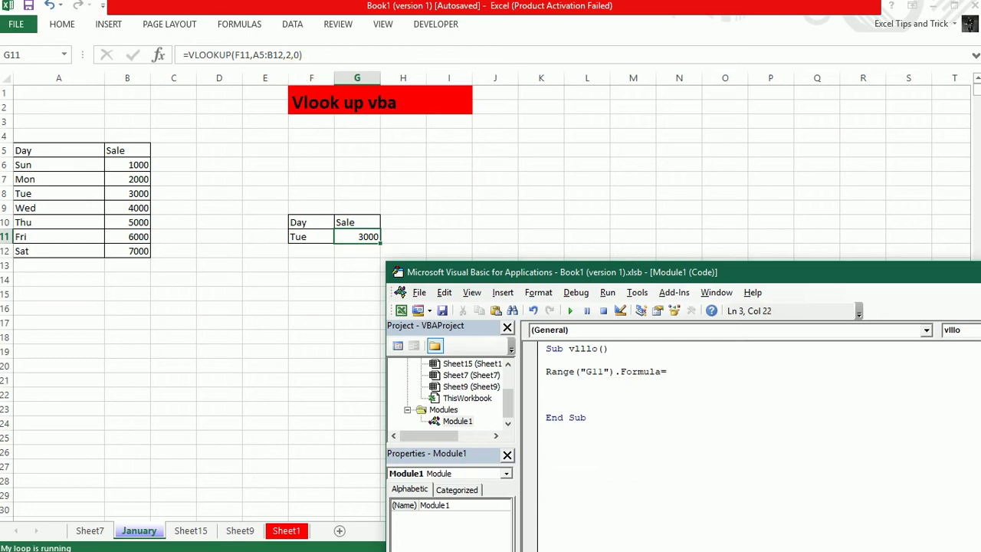
type("\"")
key("ctrl+v")
type("\"")
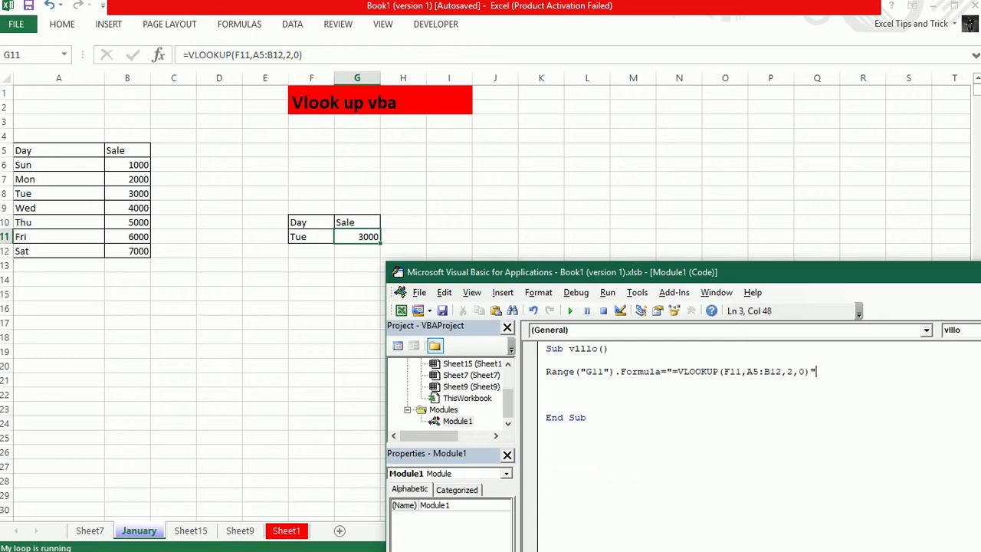
key("Return")
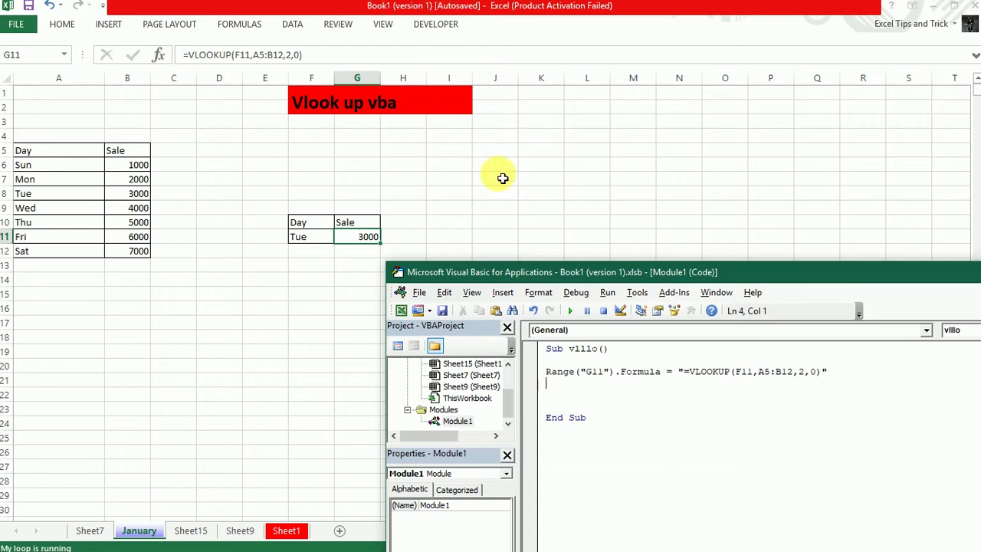
Clear G11, then run the vlllo macro so G11 shows 3000 again.
left_click(368, 240)
key("Delete")
key("alt+F11")
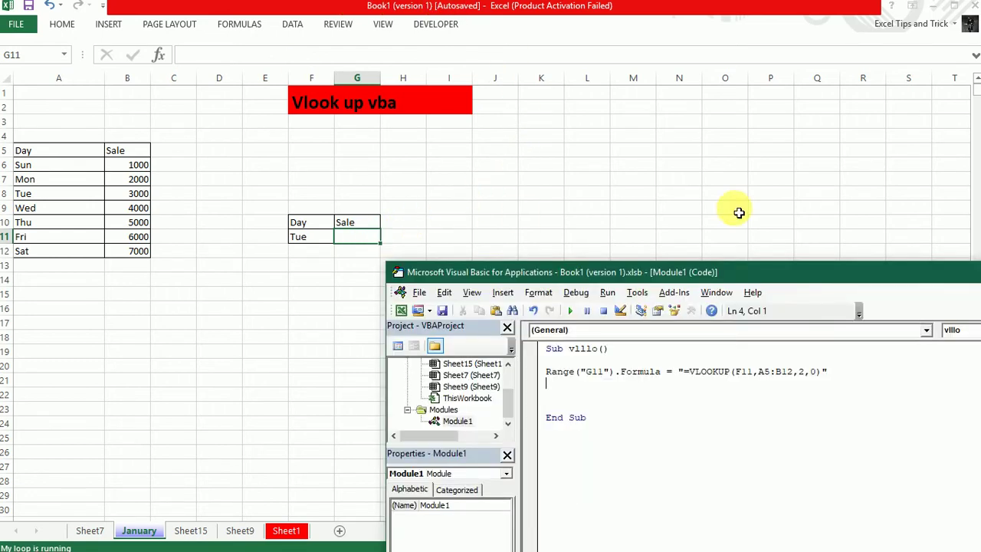
left_click(602, 349)
left_click(569, 311)
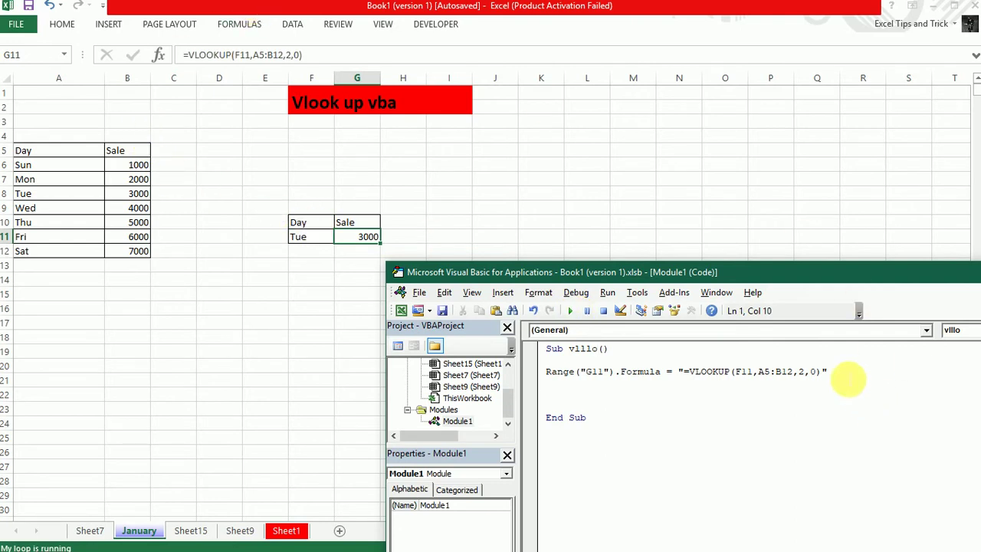
Add a Range("G11").Copy line below the formula line.
left_click(851, 375)
key("Return")
type("R")
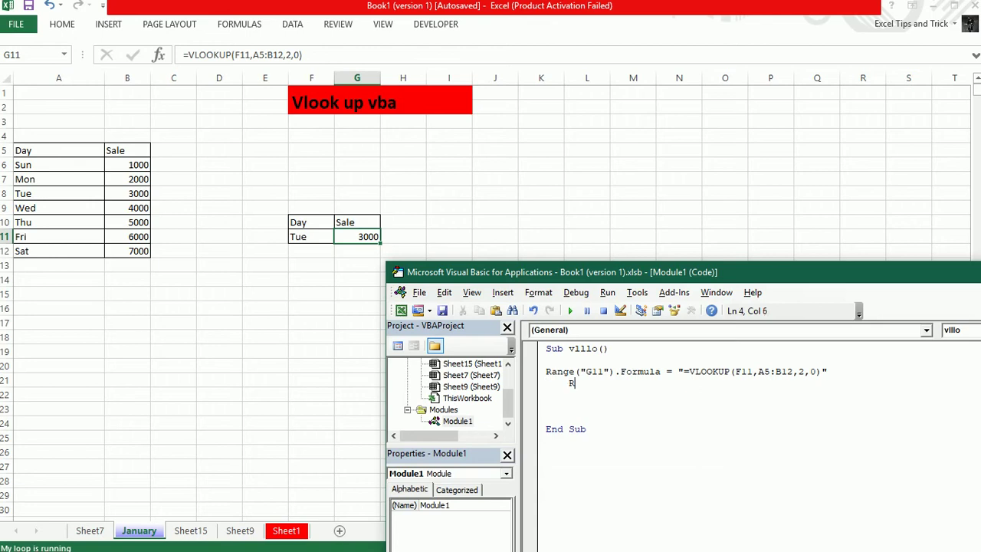
type("ange(\"G")
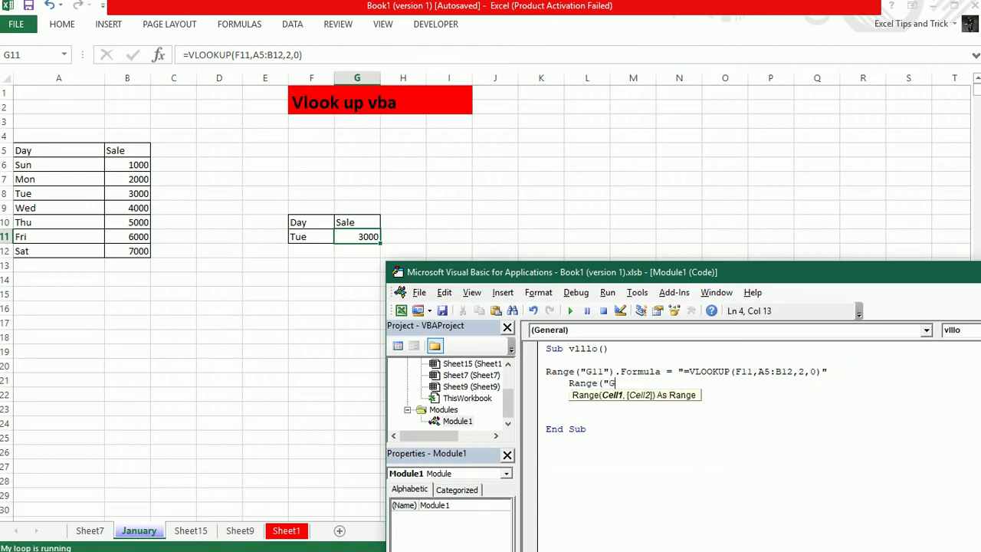
type("11\")")
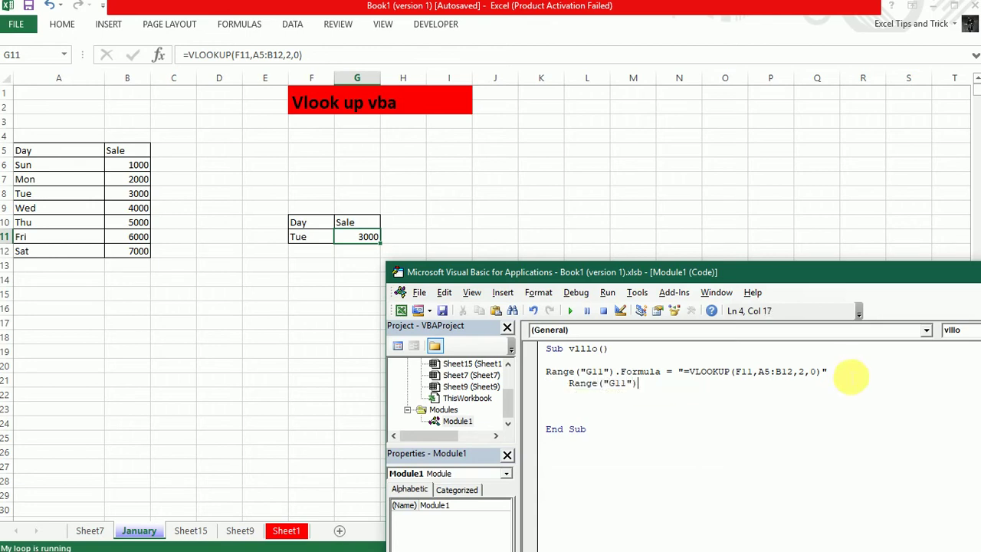
type(".Copy")
key("Return")
key("Tab")
Begin the next code line with Range("G11"), correcting typing mistakes.
type("\"")
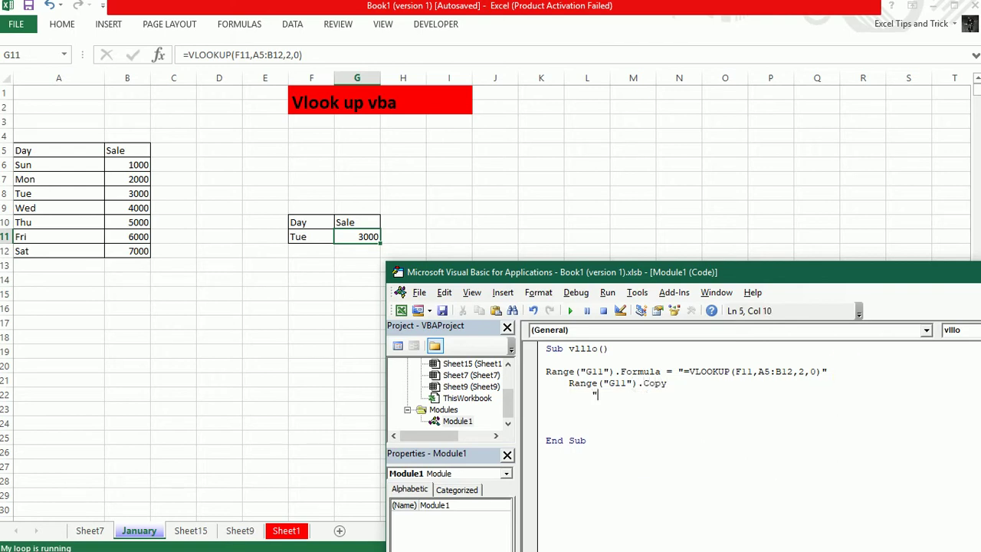
type("R")
key("BackSpace")
key("BackSpace")
type("rnage")
key("BackSpace")
key("BackSpace")
key("BackSpace")
key("BackSpace")
type("ange(")
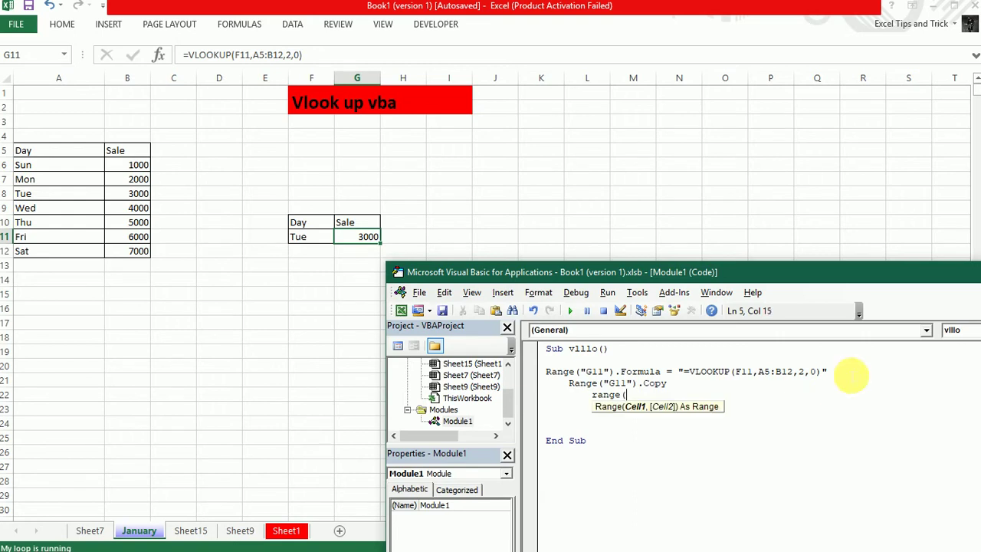
type("\"")
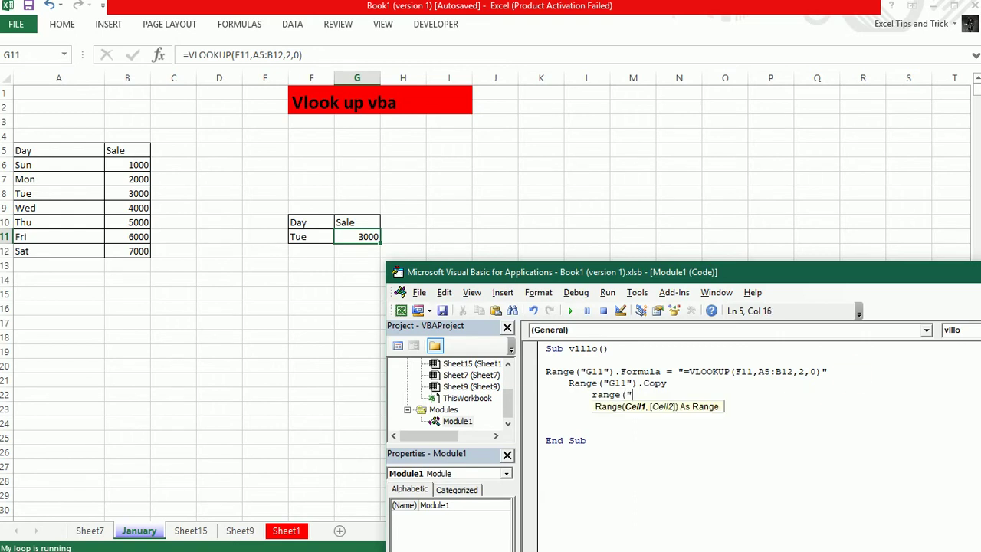
type("G11")
type("\")")
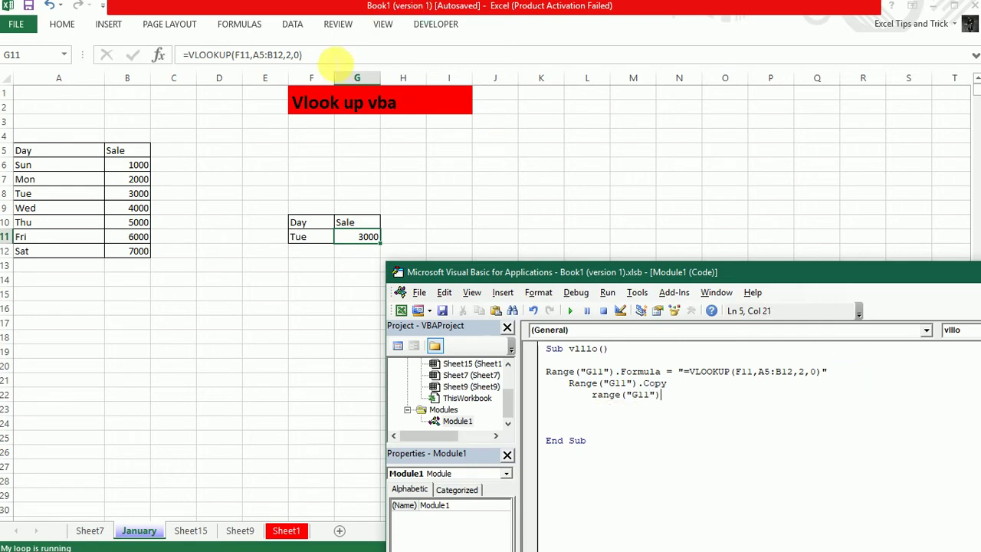
Check G11's formula on the sheet and cancel an accidental cell edit.
left_click(337, 55)
left_click(808, 331)
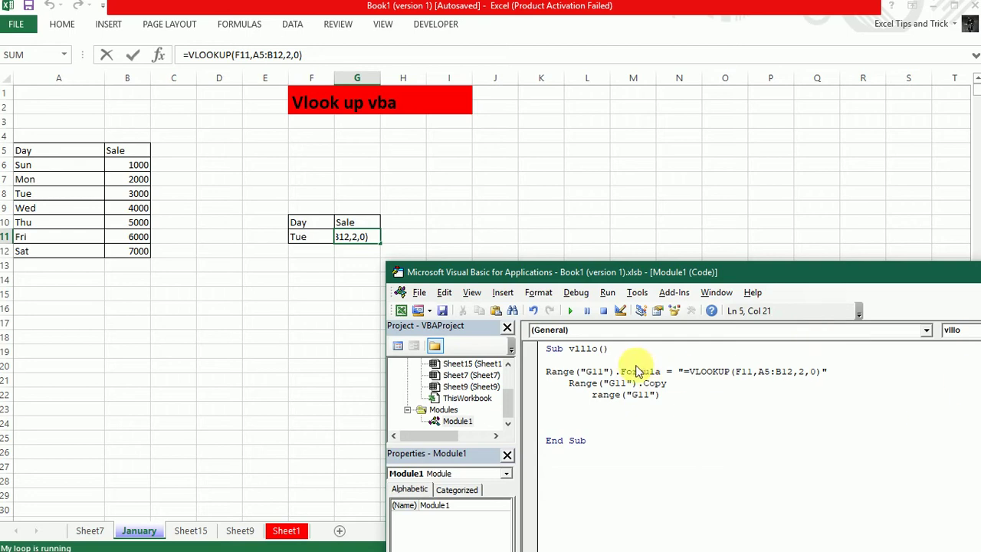
left_click(553, 227)
key("Escape")
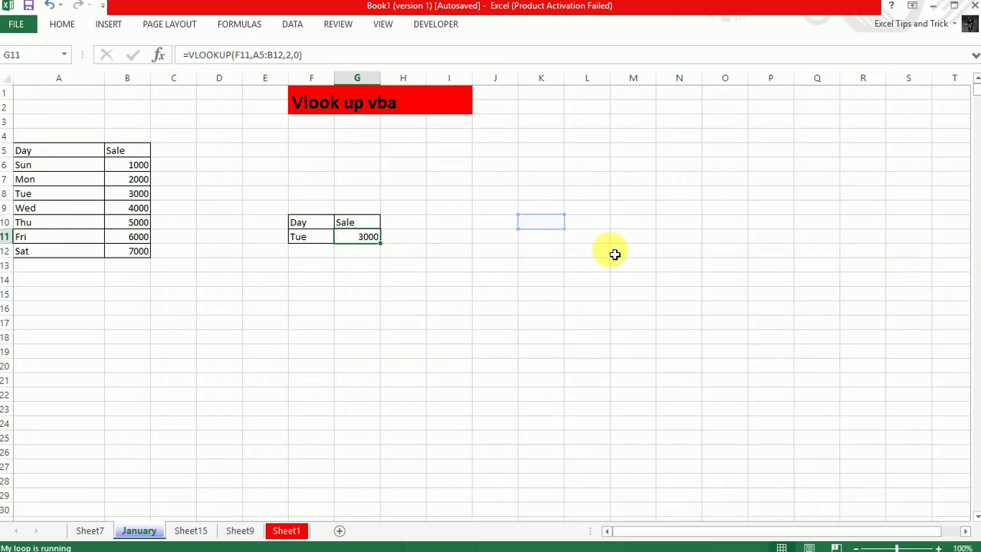
key("alt+F11")
Complete the line as Range("G11").PasteSpecial and clear G11.
type(".")
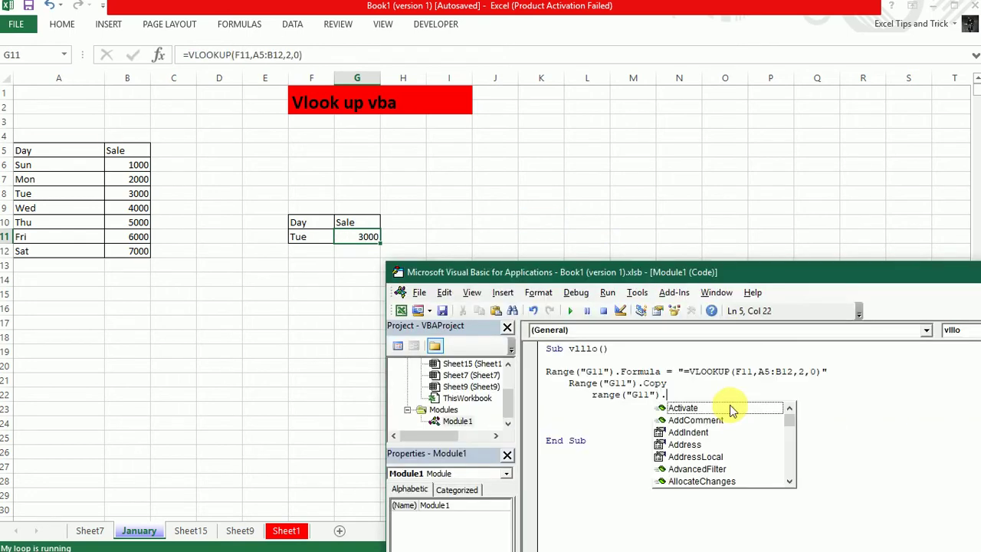
type("pas")
key("Tab")
key("Return")
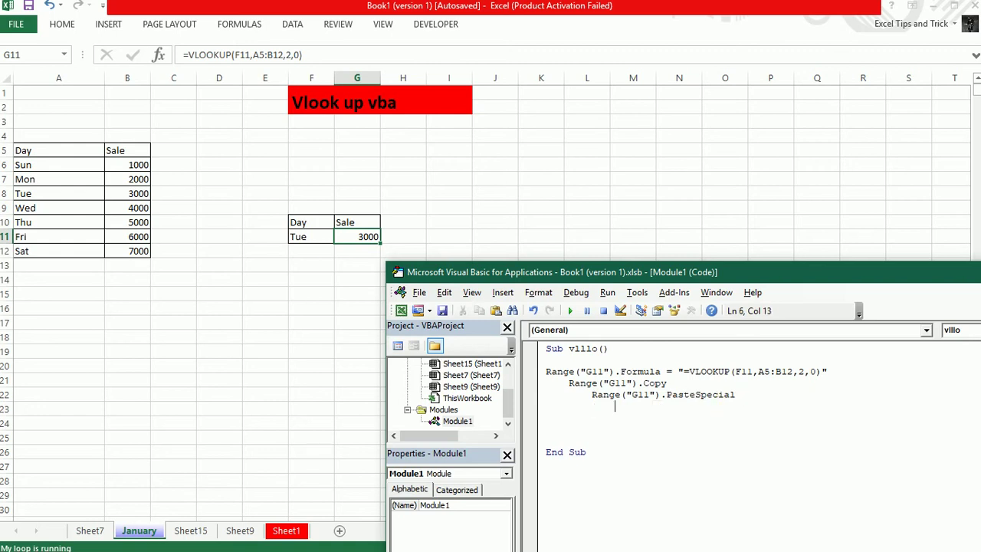
key("Delete")
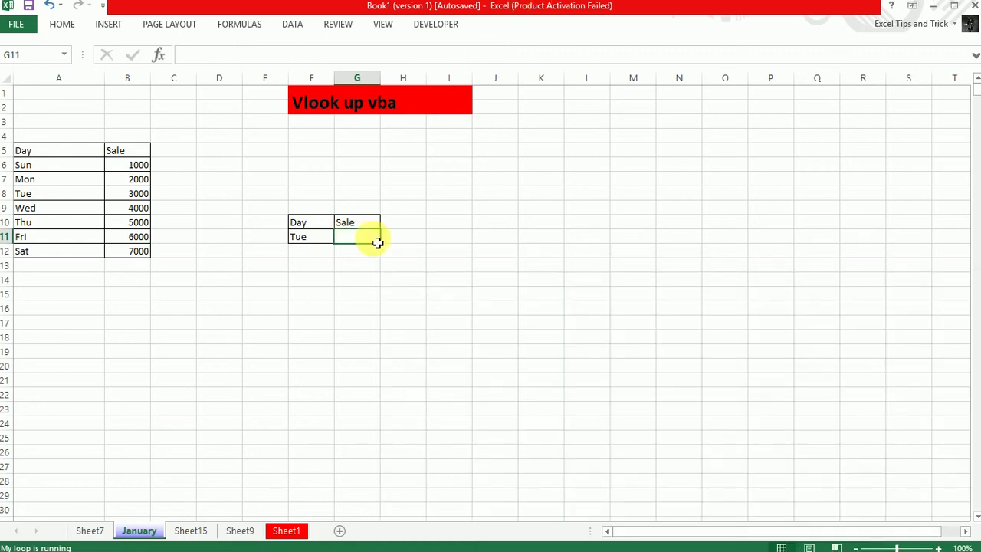
Draw a rounded rectangle near column L and label it Vlookup.
left_click(111, 25)
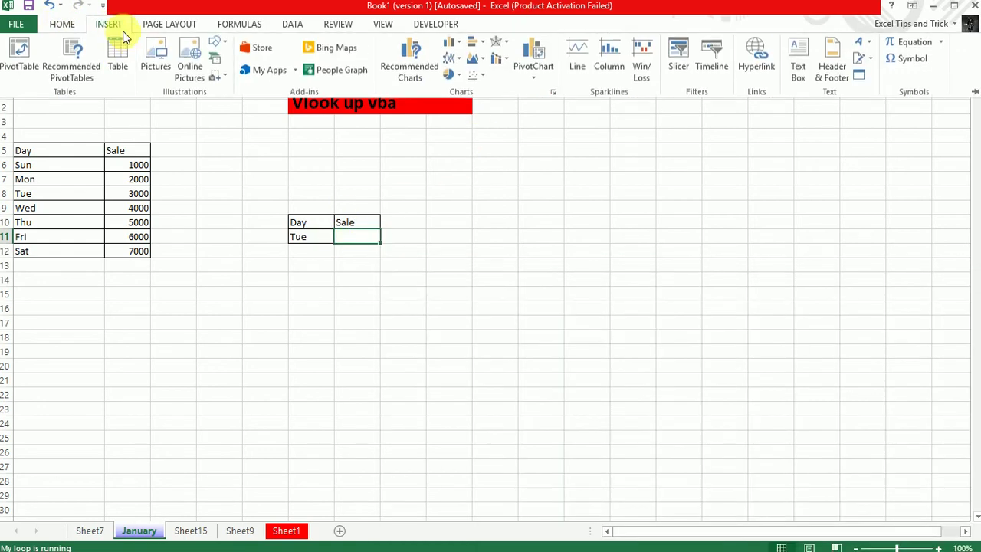
left_click(217, 41)
left_click(274, 77)
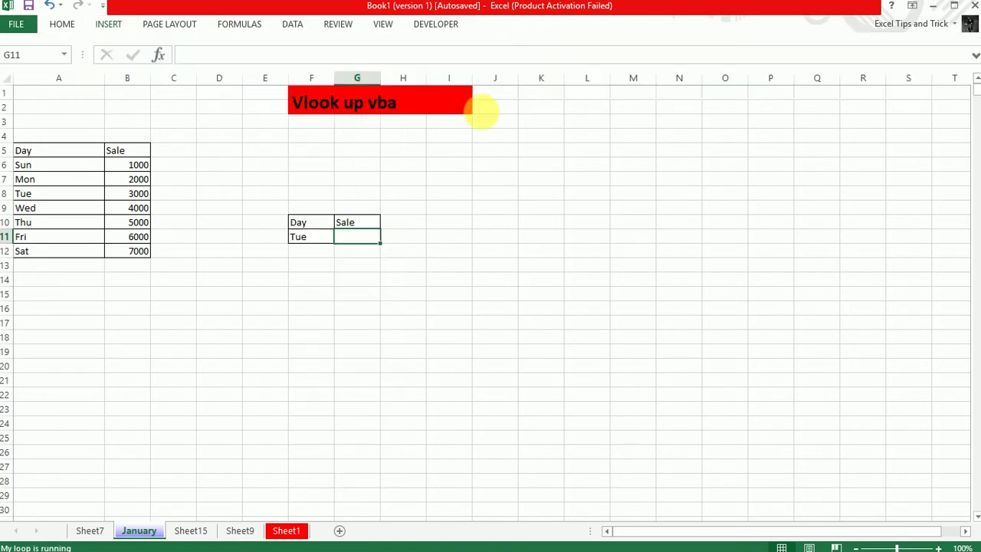
left_click_drag(580, 159, 641, 207)
right_click(613, 187)
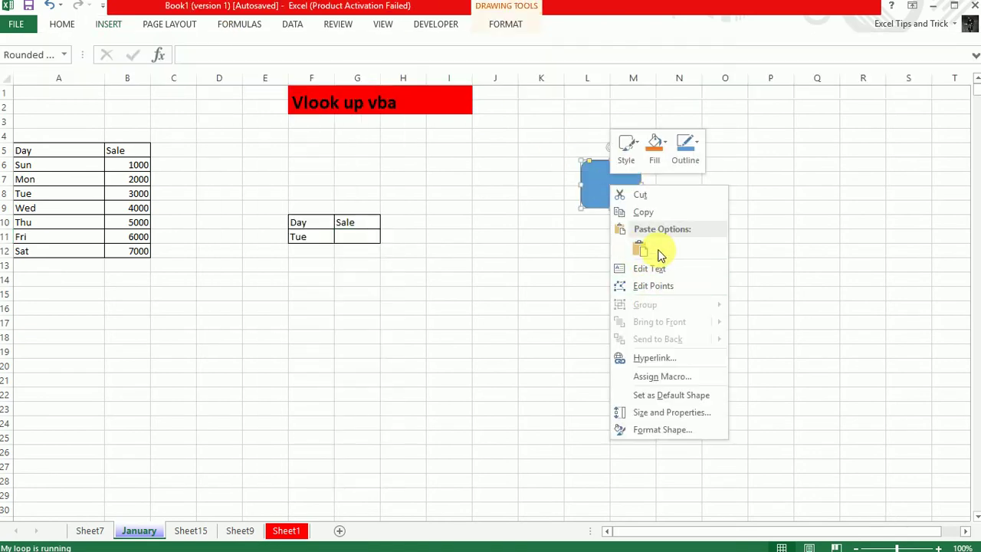
left_click(648, 269)
type("Vl")
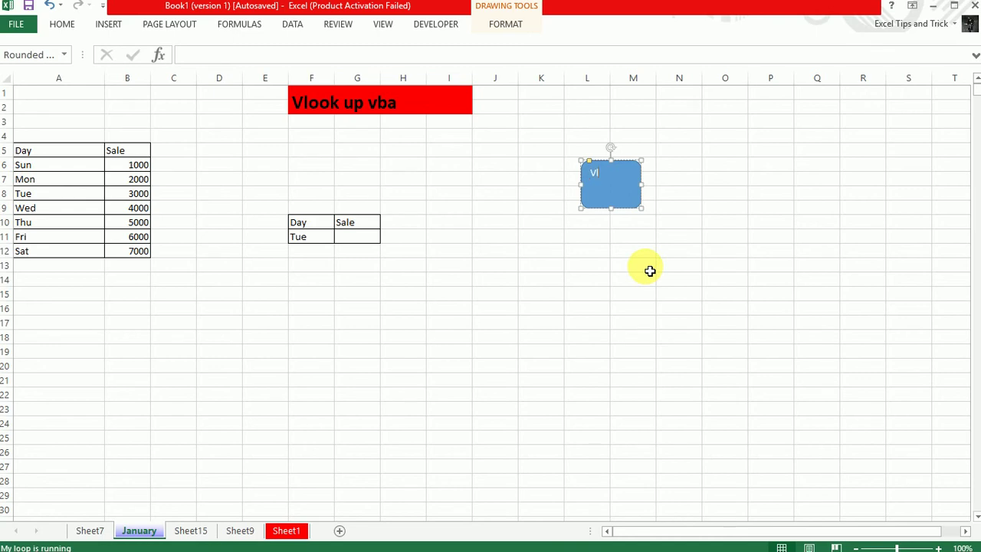
type("ookup")
left_click(650, 270)
Assign the vlllo macro to the Vlookup shape.
right_click(594, 178)
left_click(609, 190)
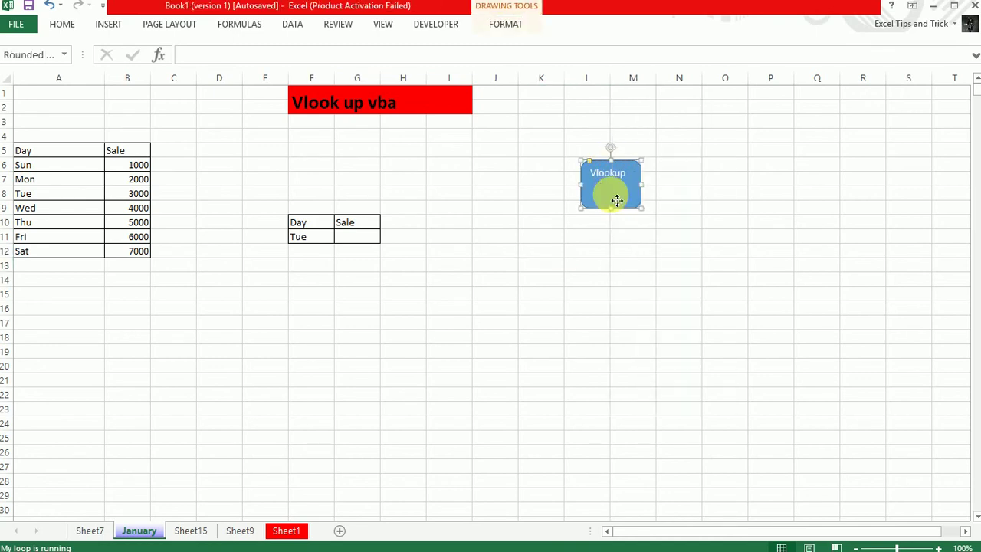
right_click(612, 194)
left_click(657, 386)
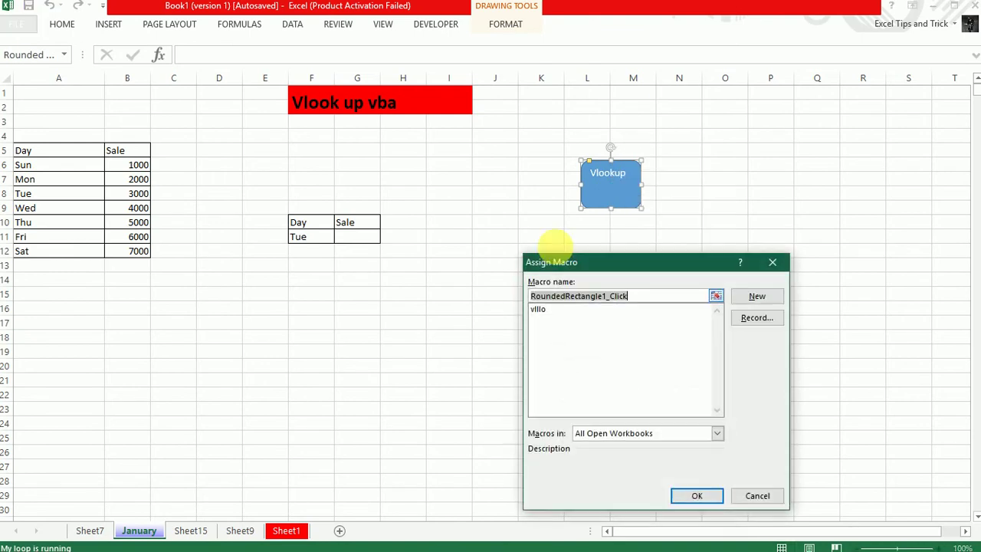
left_click(540, 309)
left_click(708, 494)
Run the macro from the Vlookup shape so G11 fills with 3000.
left_click(689, 299)
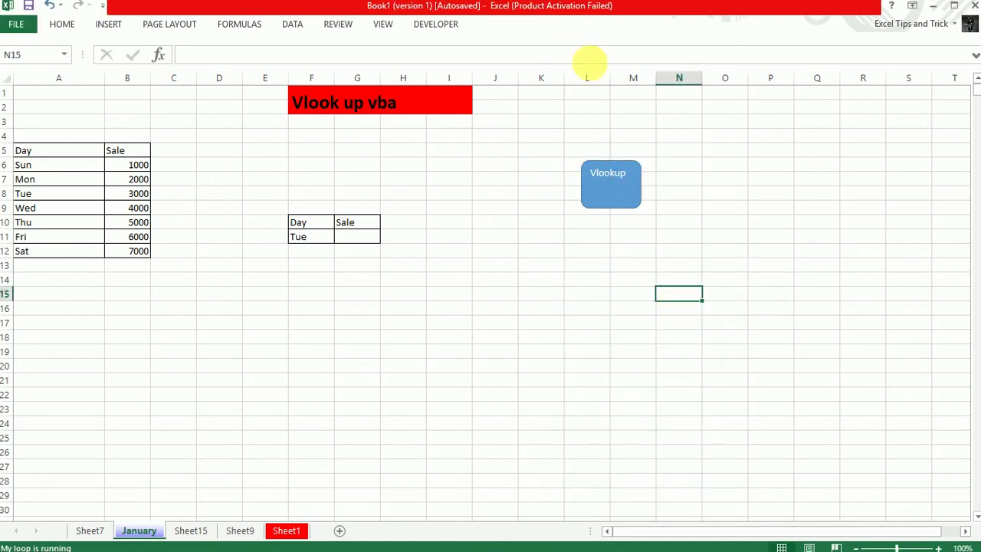
left_click(622, 202)
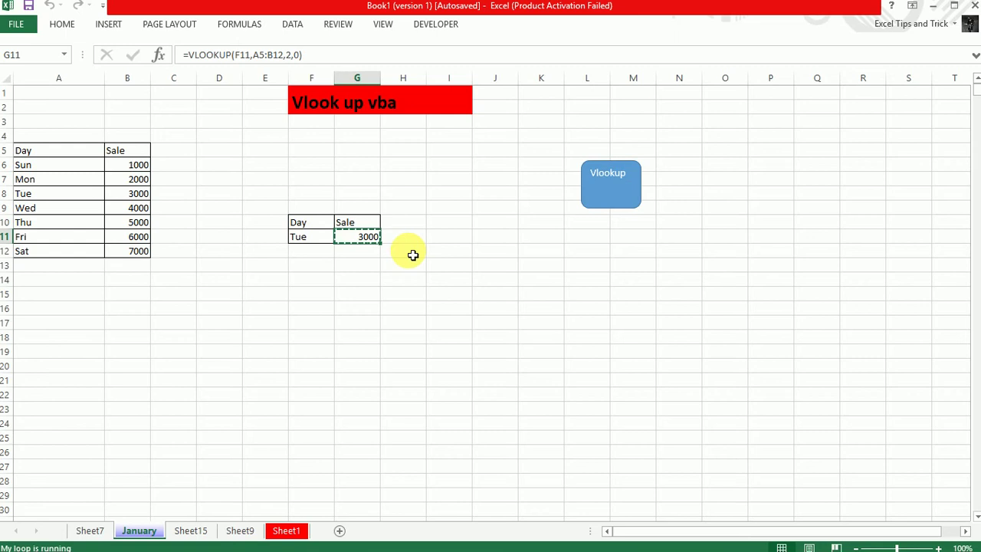
key("alt+F11")
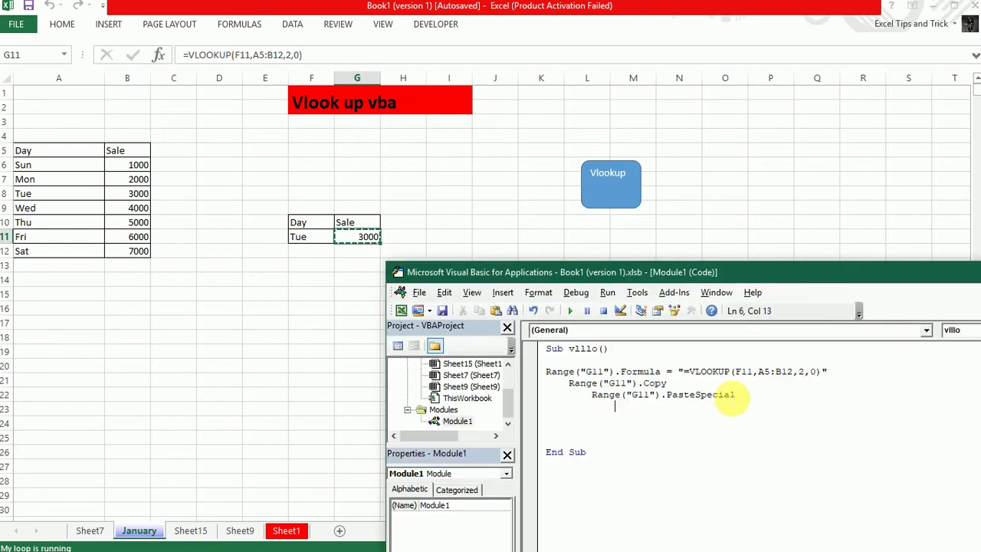
Give the PasteSpecial line the paste type xlPasteValuesAndNumberFormats.
left_click(733, 395)
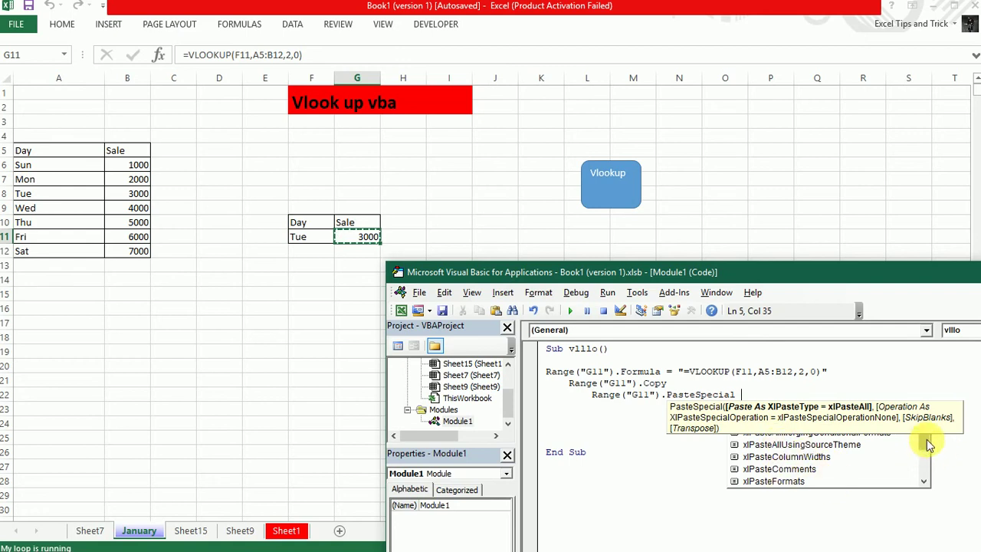
left_click_drag(927, 439, 928, 471)
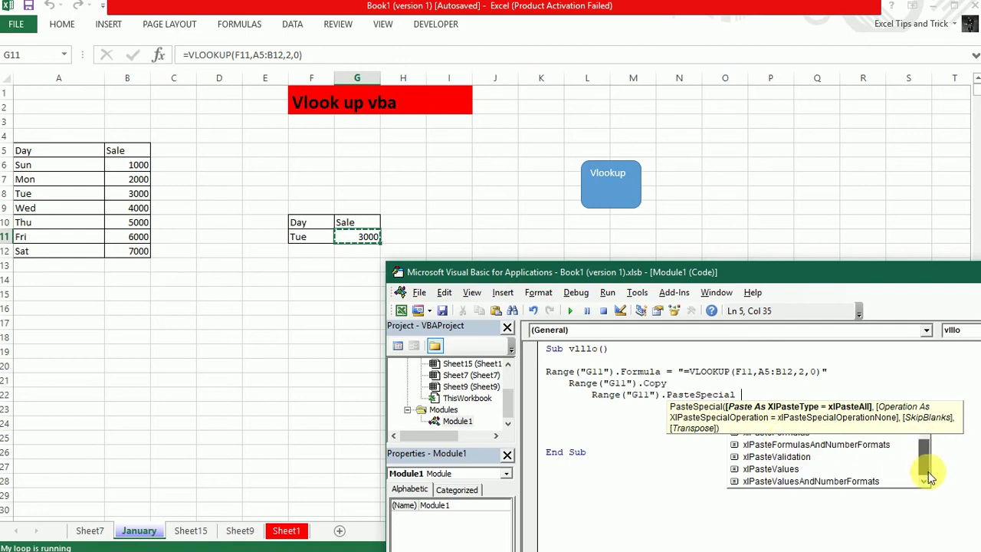
left_click(783, 482)
double_click(800, 486)
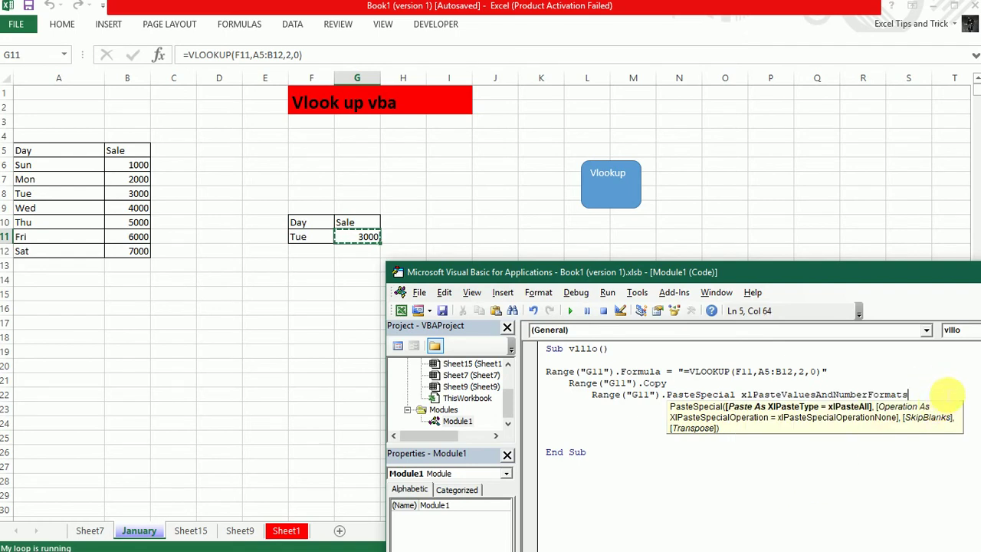
key("Return")
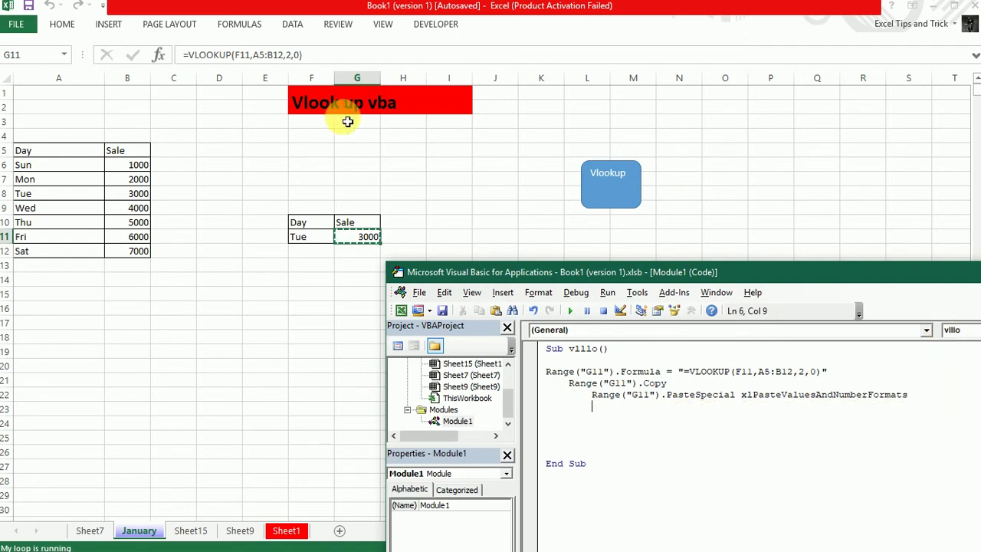
Add the line Application.CutCopyMode = False after the paste.
key("Tab")
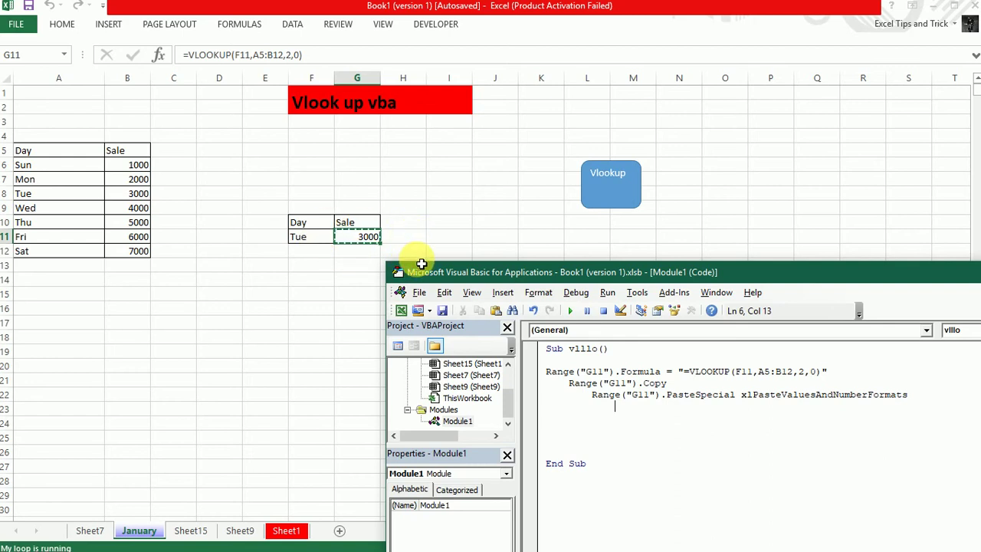
type("app")
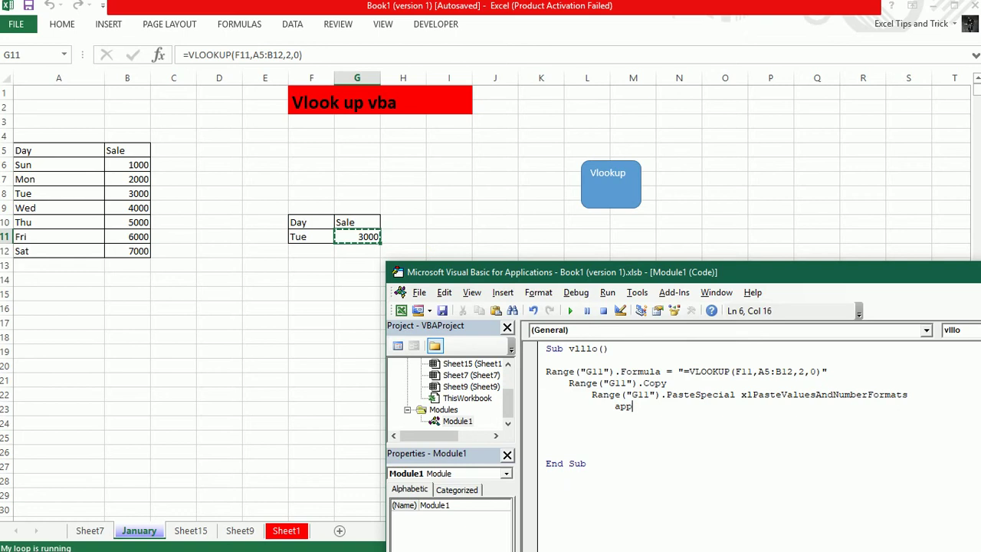
type("lication")
type(".cu")
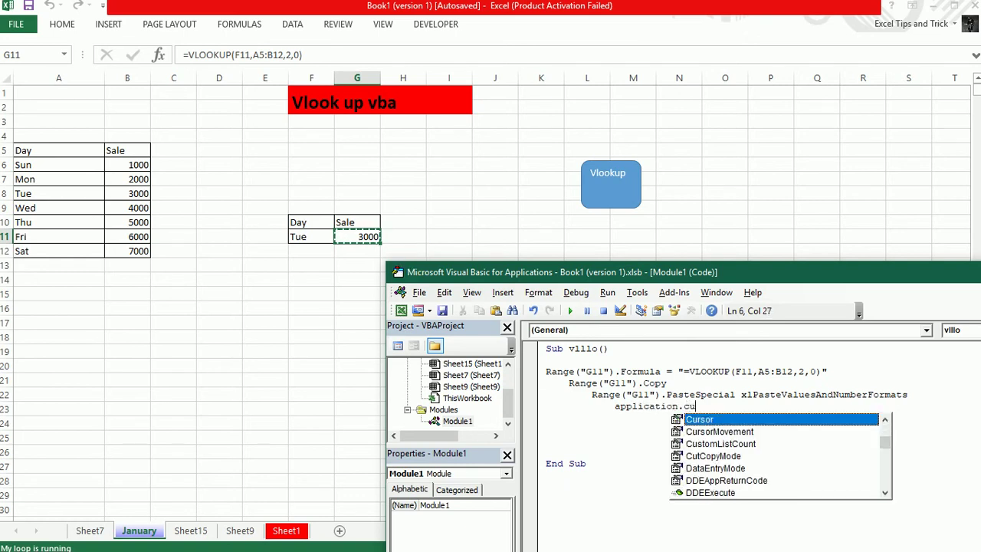
type("t")
key("Tab")
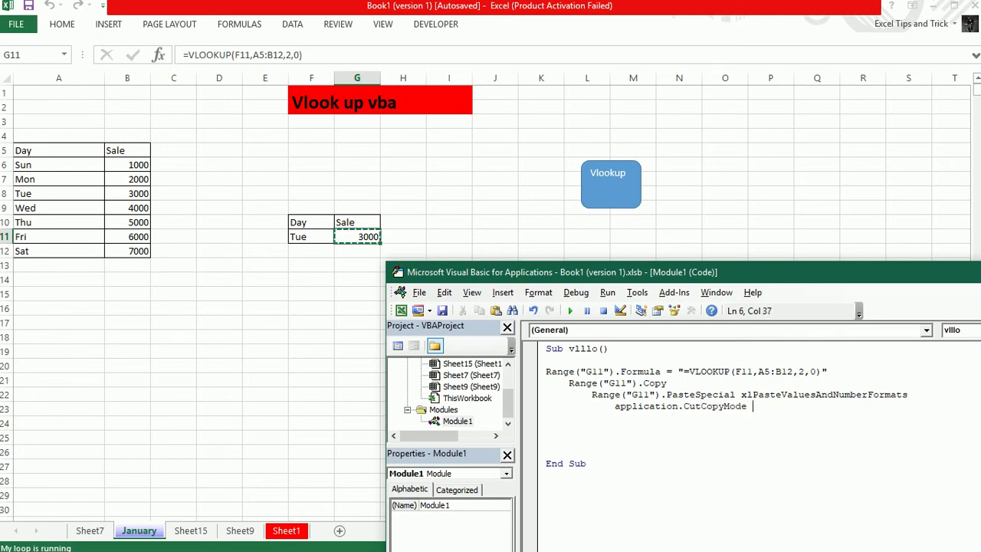
type("= false")
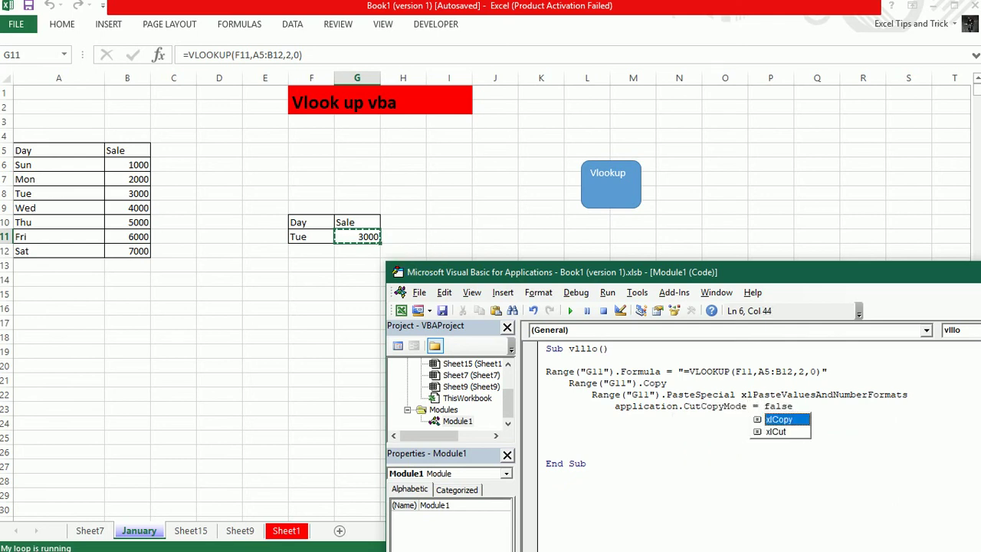
left_click(421, 264)
key("Return")
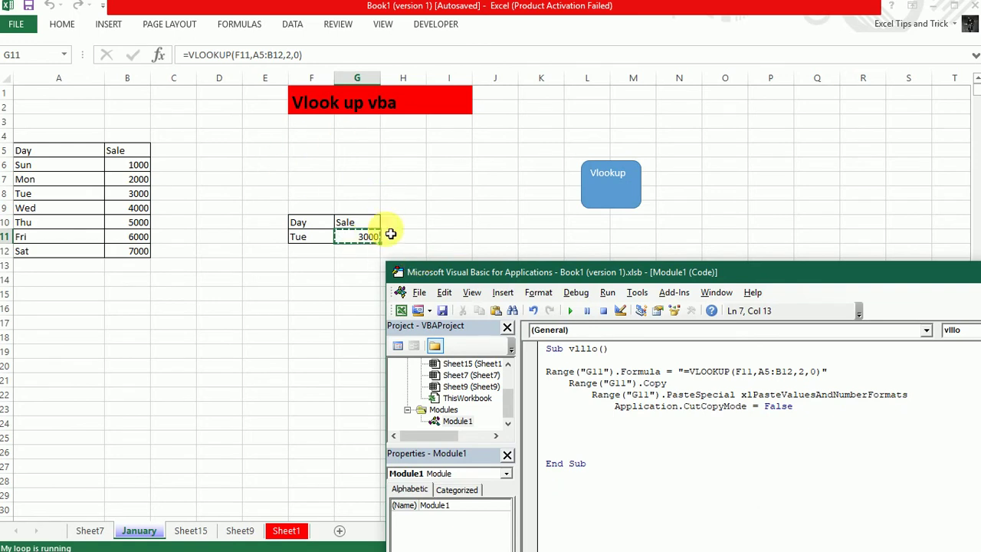
Run Vlookup for Tue, then copy Wed into F11 and run it again.
left_click(626, 198)
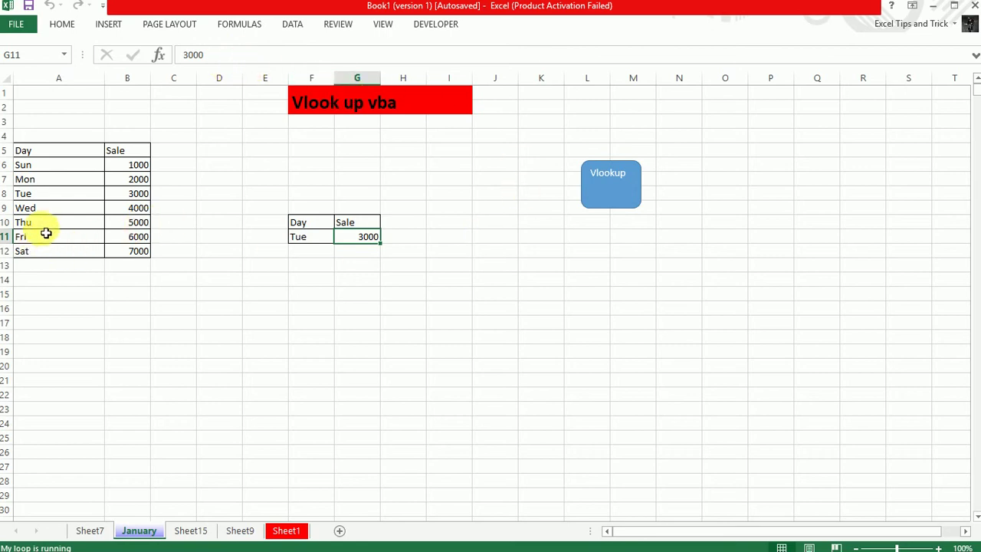
left_click(45, 208)
key("ctrl+c")
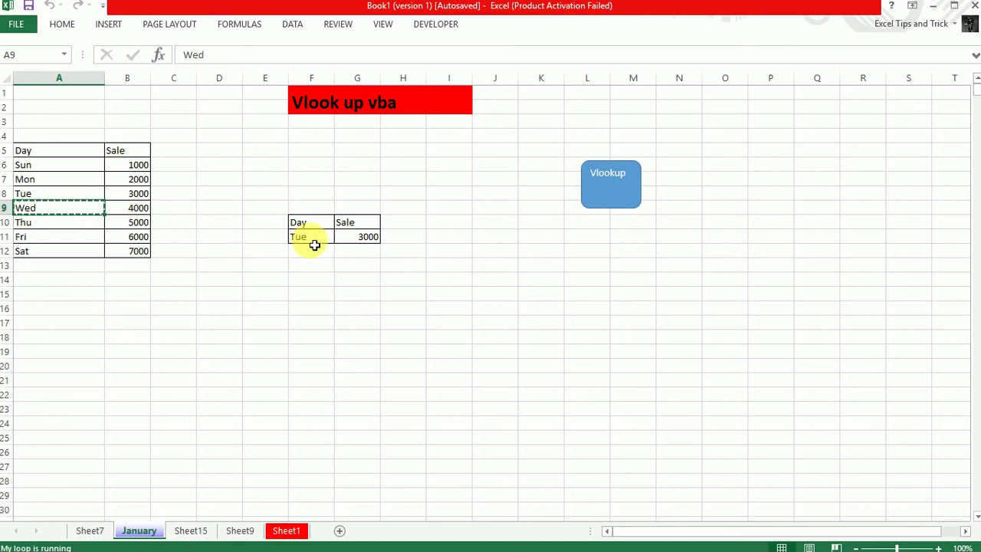
left_click(314, 246)
key("ctrl+v")
left_click(619, 195)
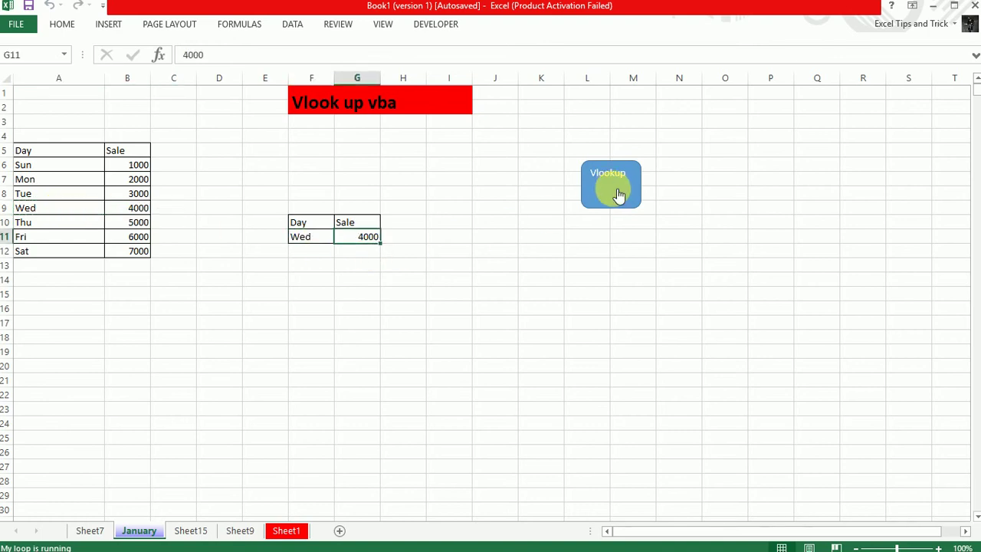
Copy Sun into F11 and run Vlookup, leaving the value 1000 in G11.
left_click(29, 166)
key("ctrl+c")
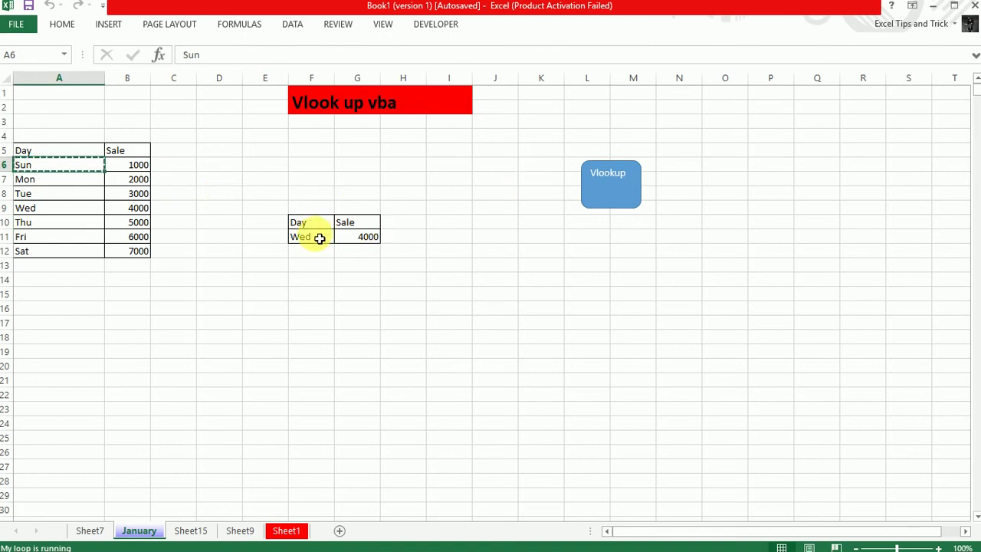
left_click(315, 239)
key("ctrl+v")
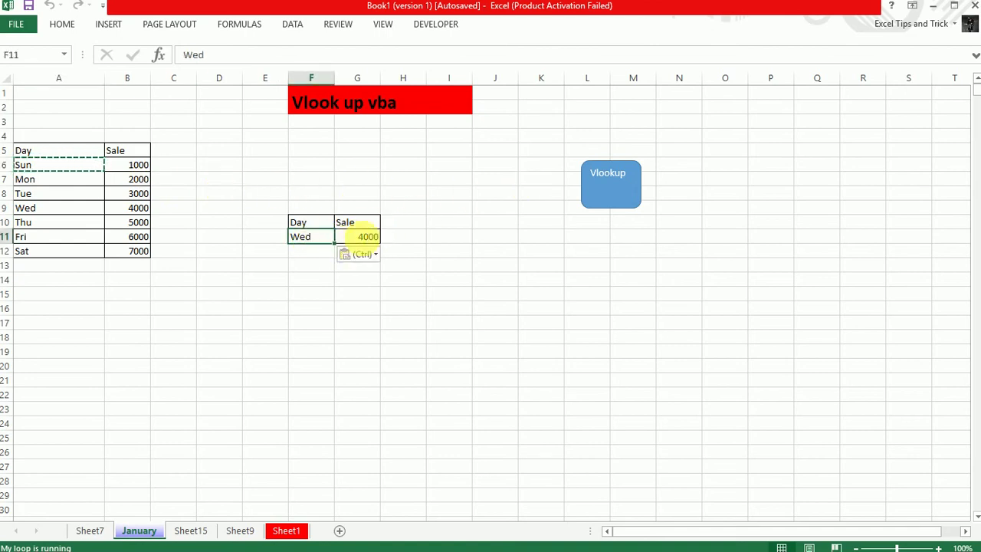
left_click(630, 188)
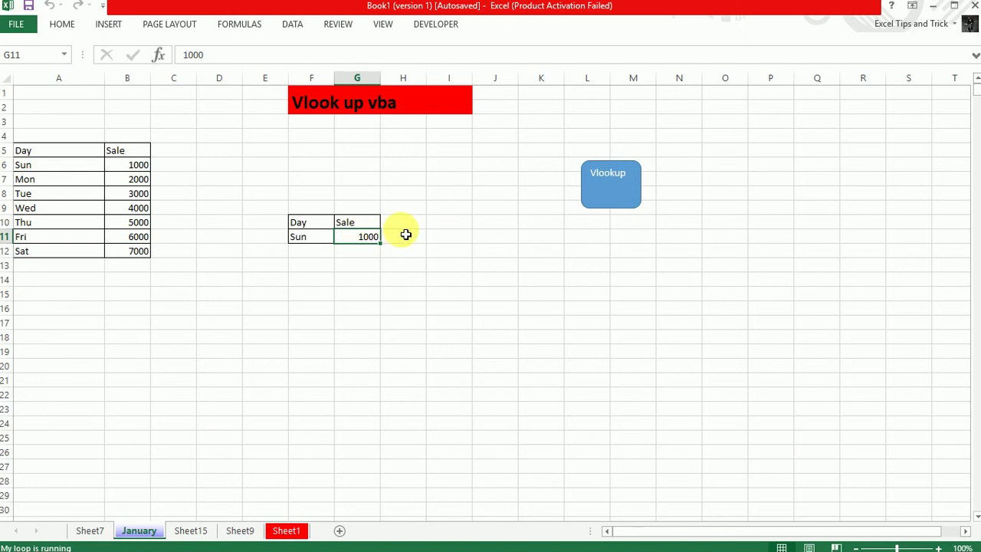
key("alt+F11")
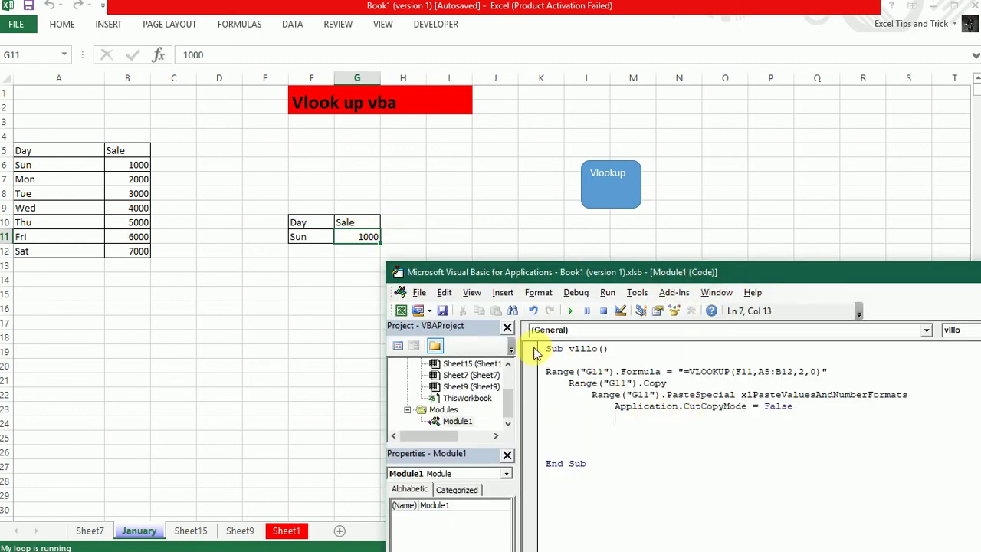
left_click_drag(609, 348, 555, 354)
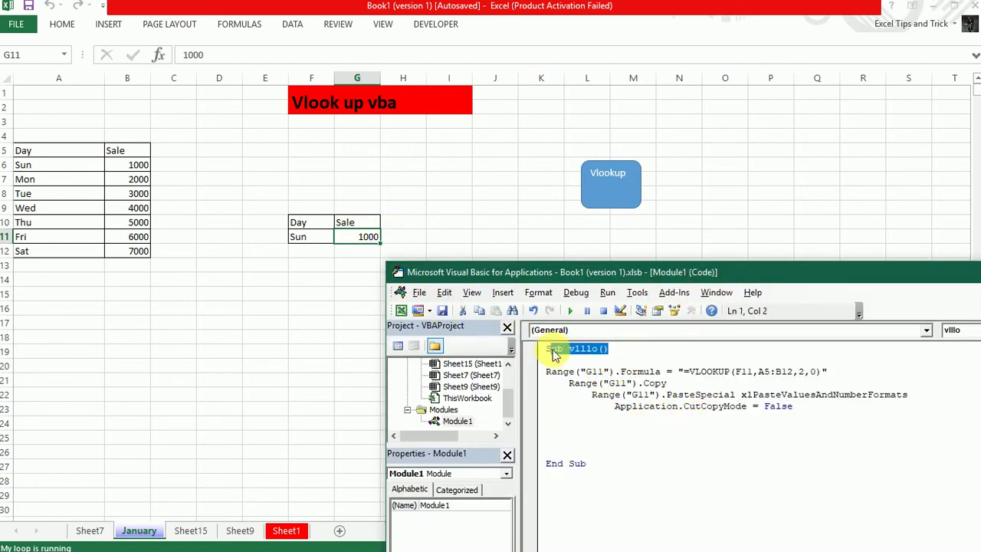
mouse_move(829, 373)
left_mouse_down()
mouse_move(694, 363)
mouse_move(557, 372)
mouse_move(907, 394)
left_mouse_up()
double_click(778, 406)
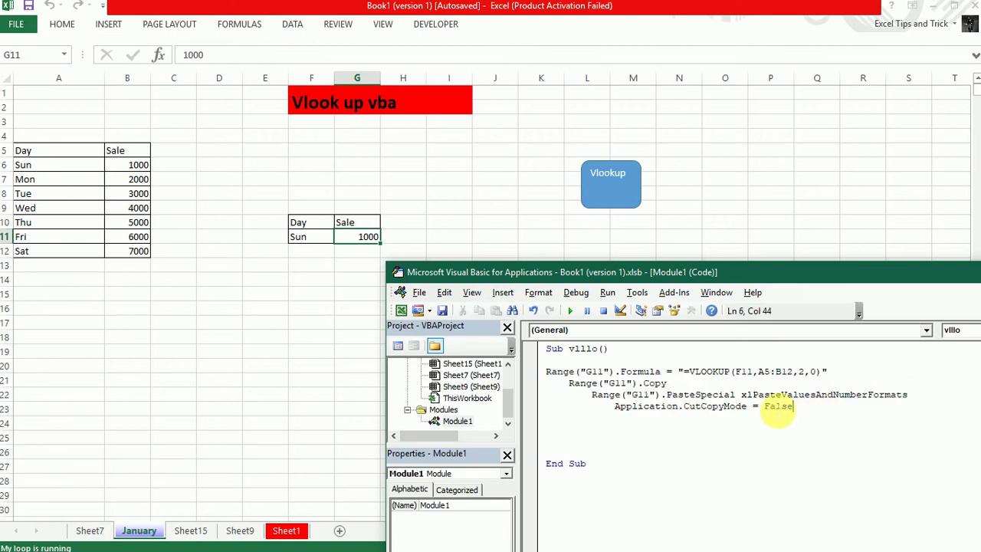
left_click_drag(794, 406, 559, 394)
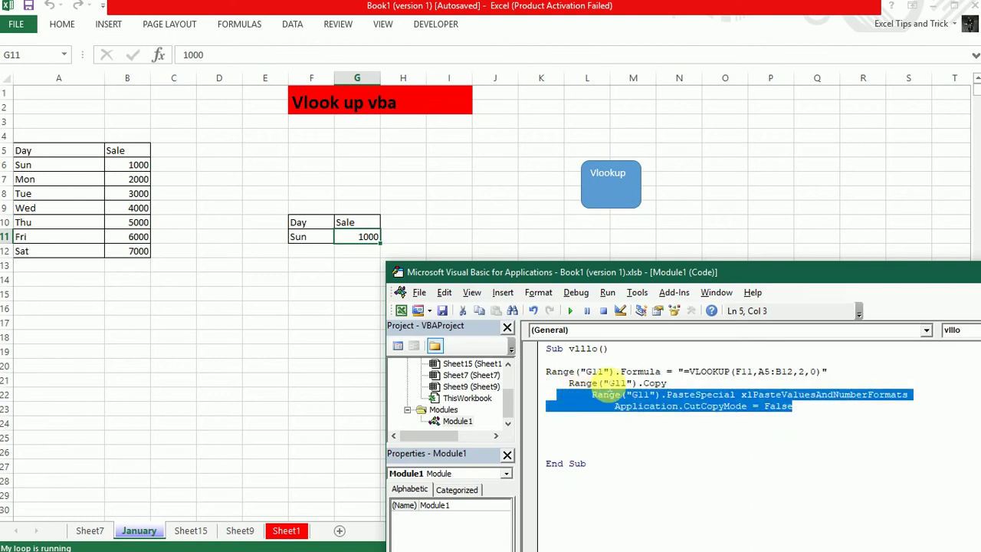
left_click(820, 167)
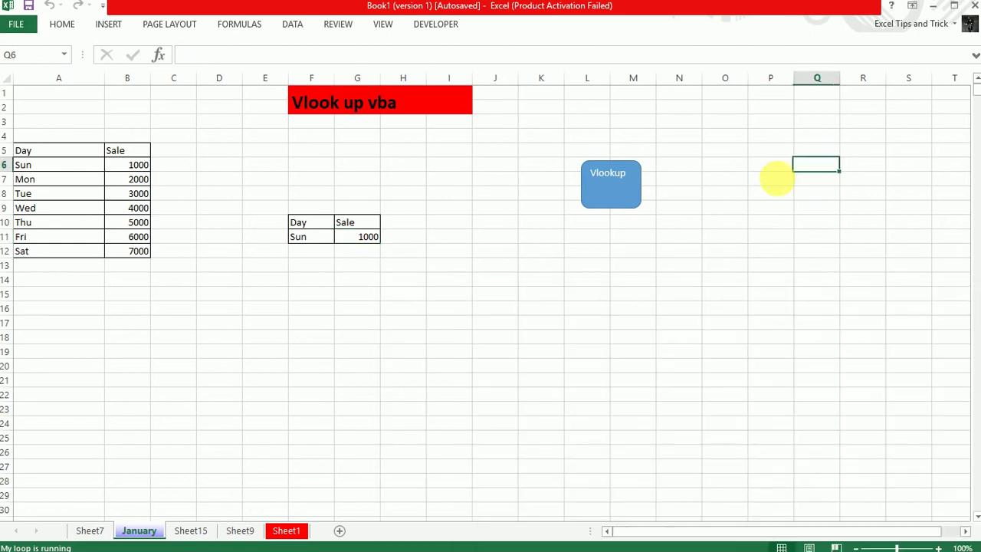
left_click(611, 198)
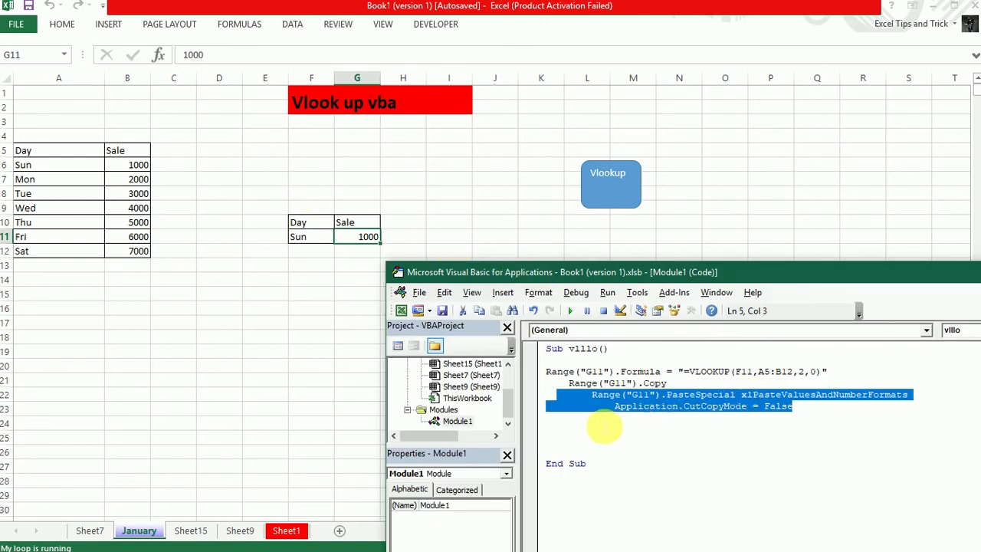
left_click(591, 429)
key("Return")
type("app")
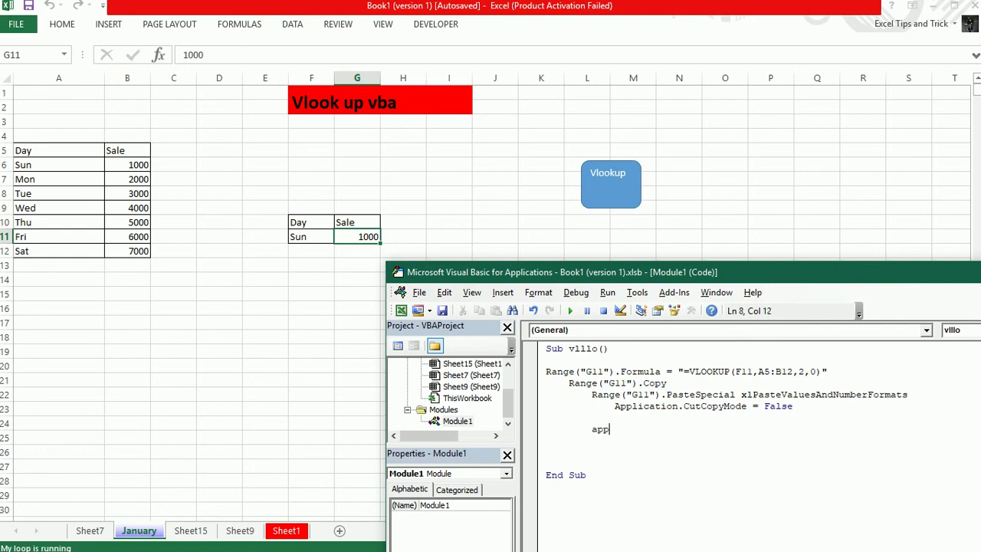
type("lica")
type("tion")
type(".w")
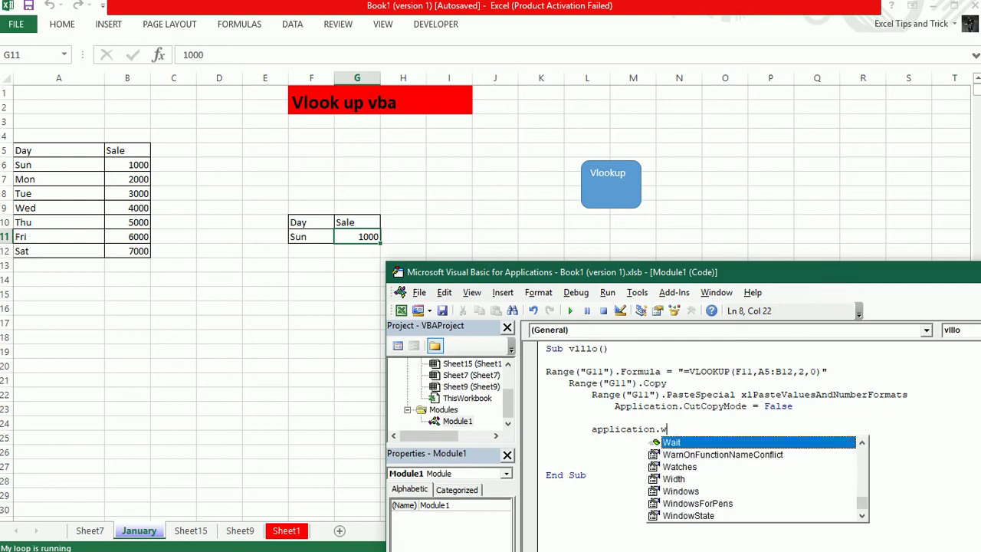
type("or")
key("Down")
key("Tab")
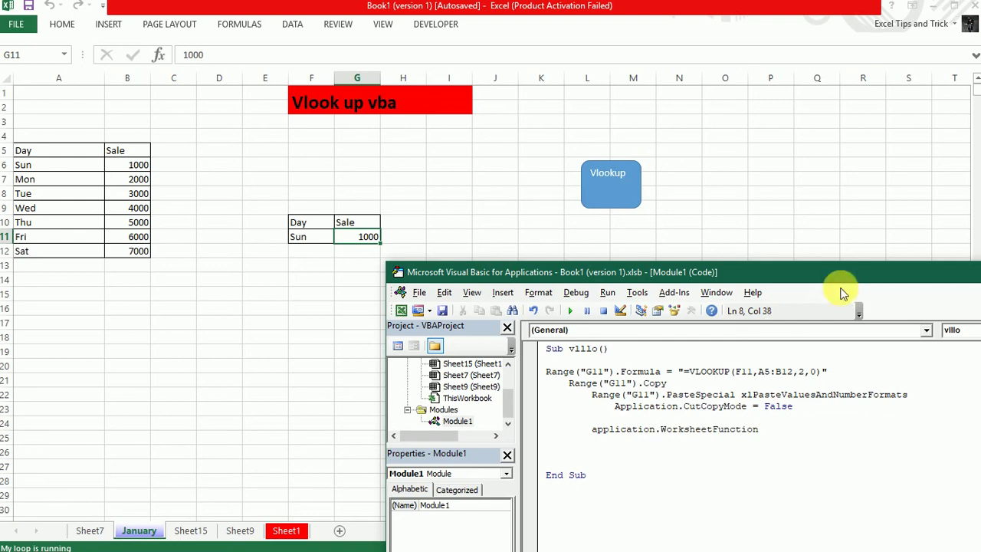
type(".vl")
key("Tab")
key("shift+Home")
key("BackSpace")
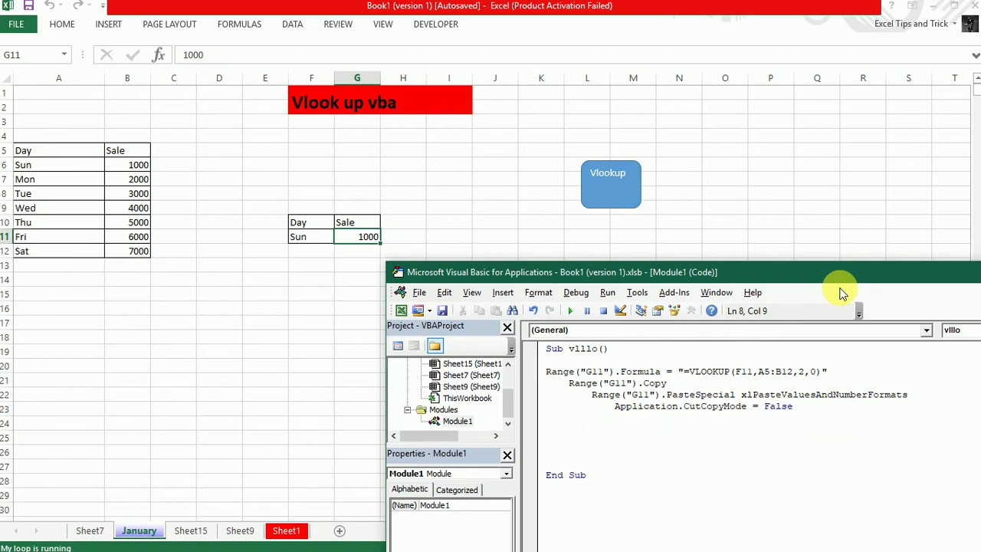